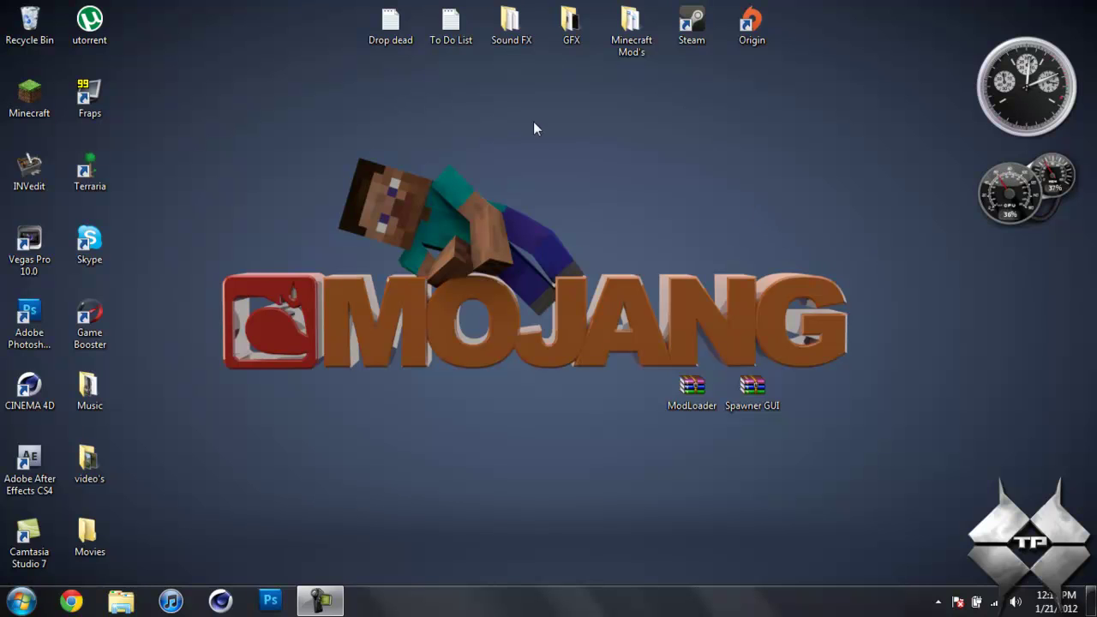
Launch Minecraft, log in with the saved credentials and open the single-player world "Beautiful wonderland"
left_click(23, 87)
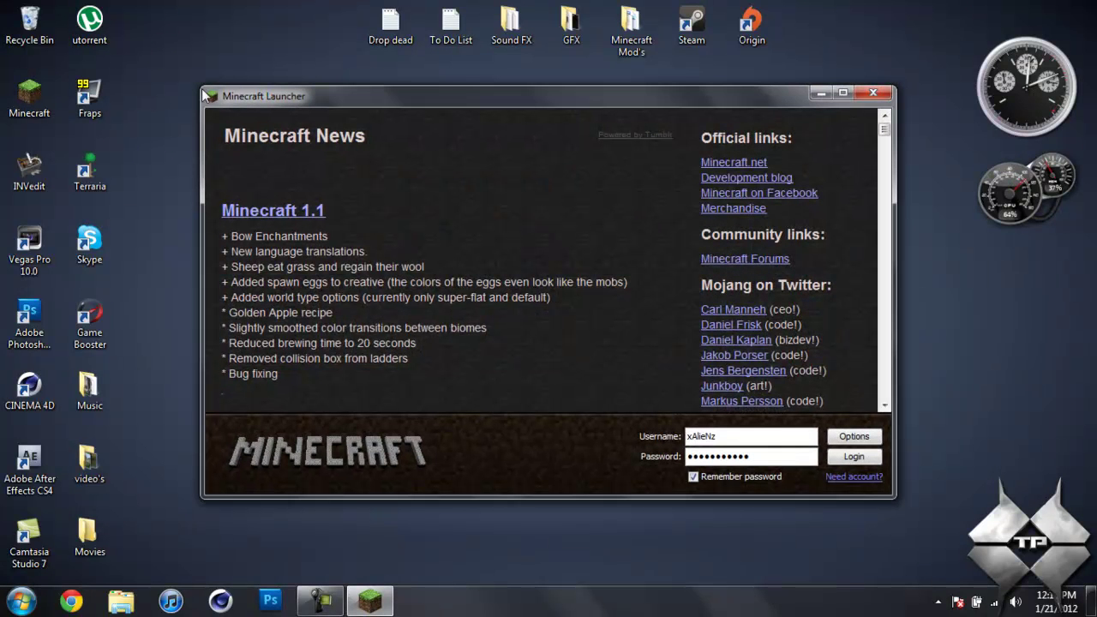
left_click(859, 461)
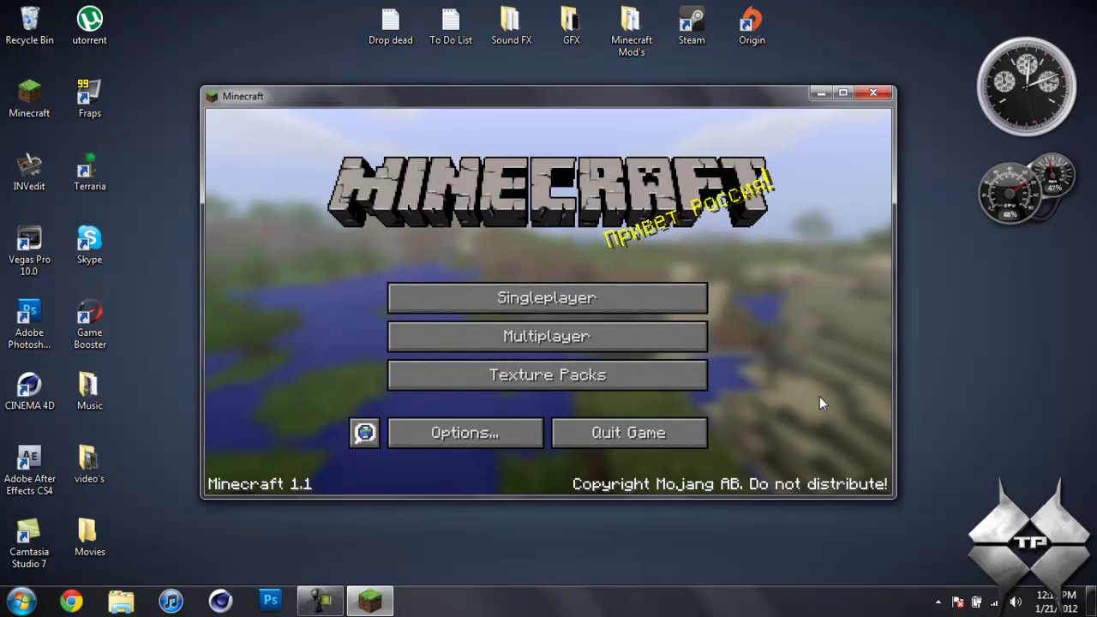
left_click(659, 303)
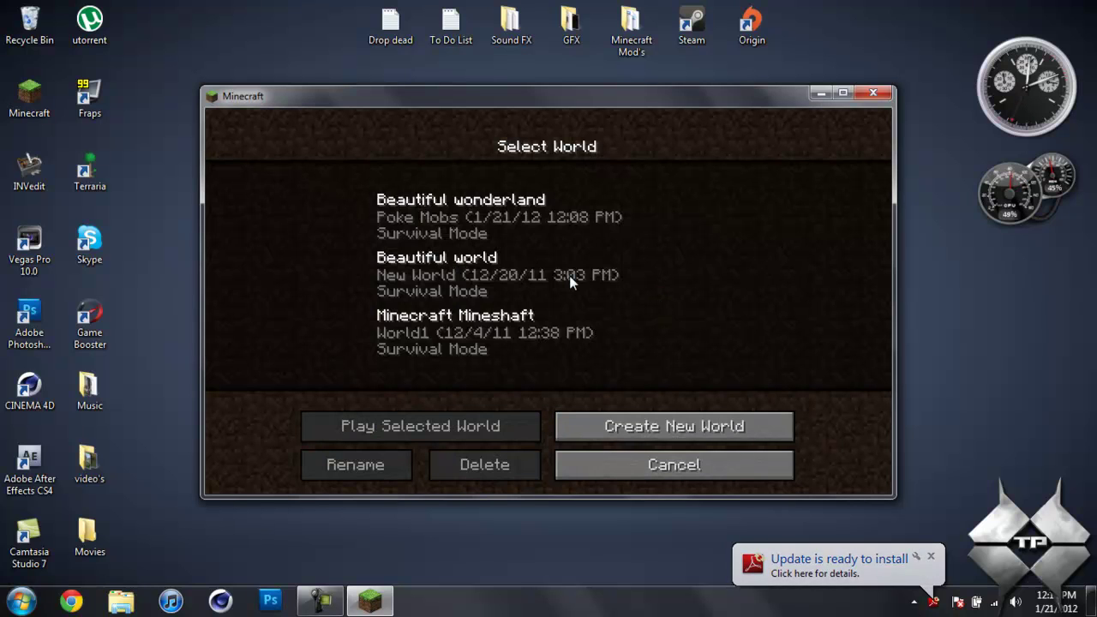
left_click(481, 213)
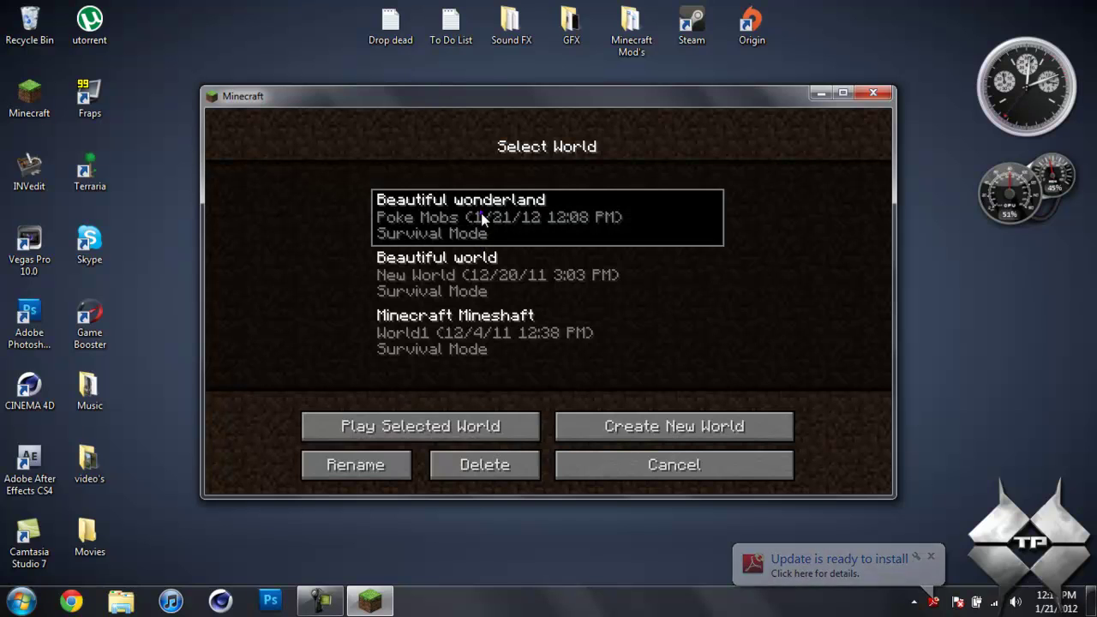
left_click(444, 424)
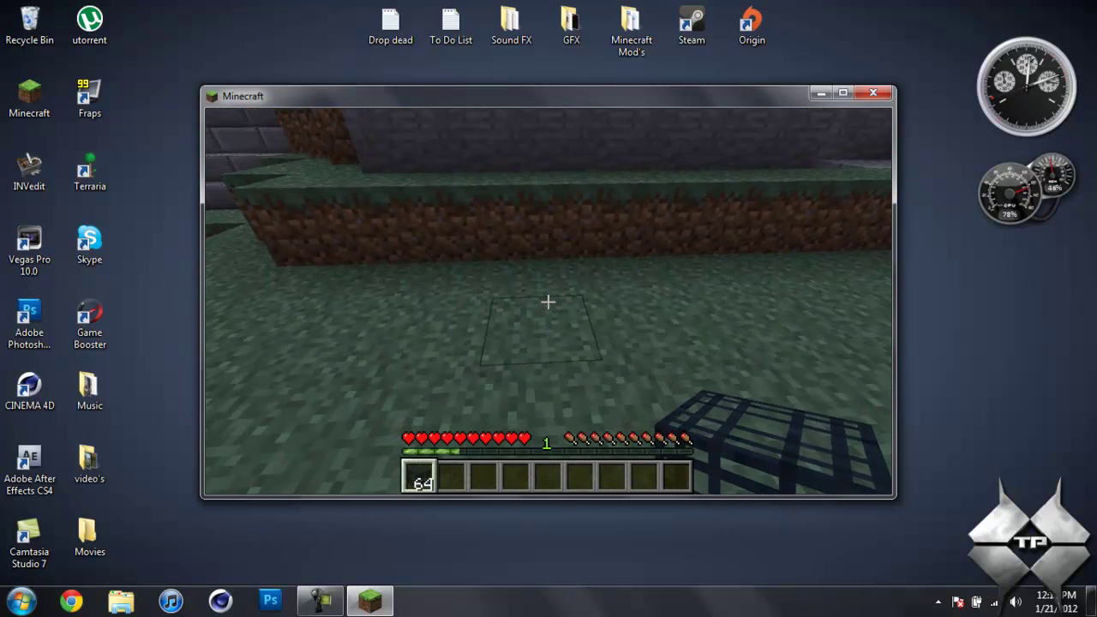
Maximize the game window, resume the game and place a mob spawner on the grass beside the dirt ledge
key("Escape")
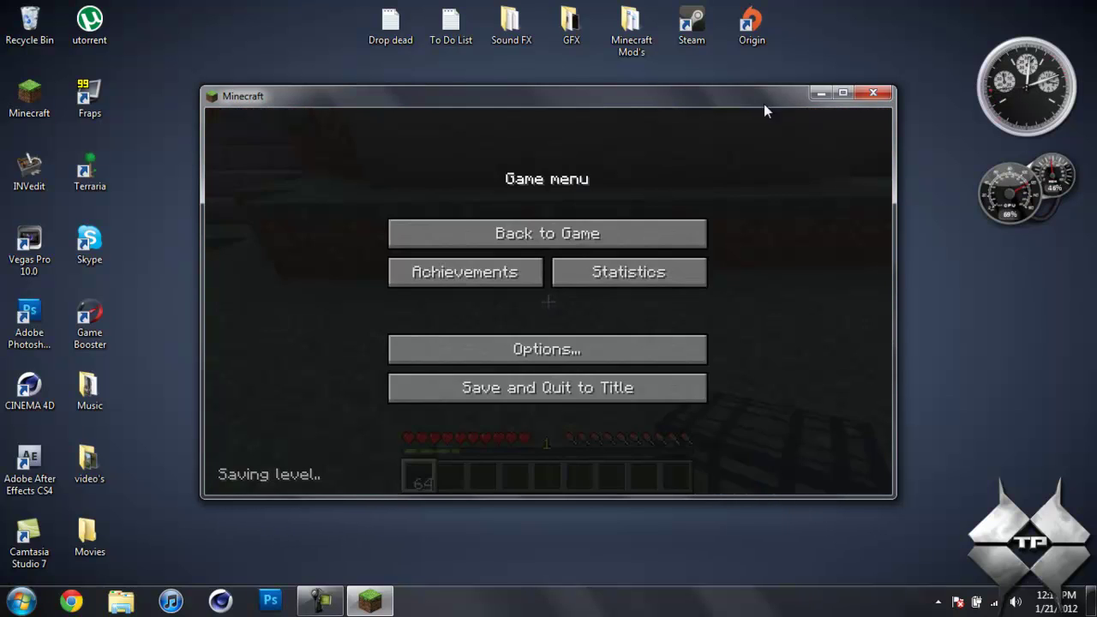
left_click(835, 92)
left_click(606, 187)
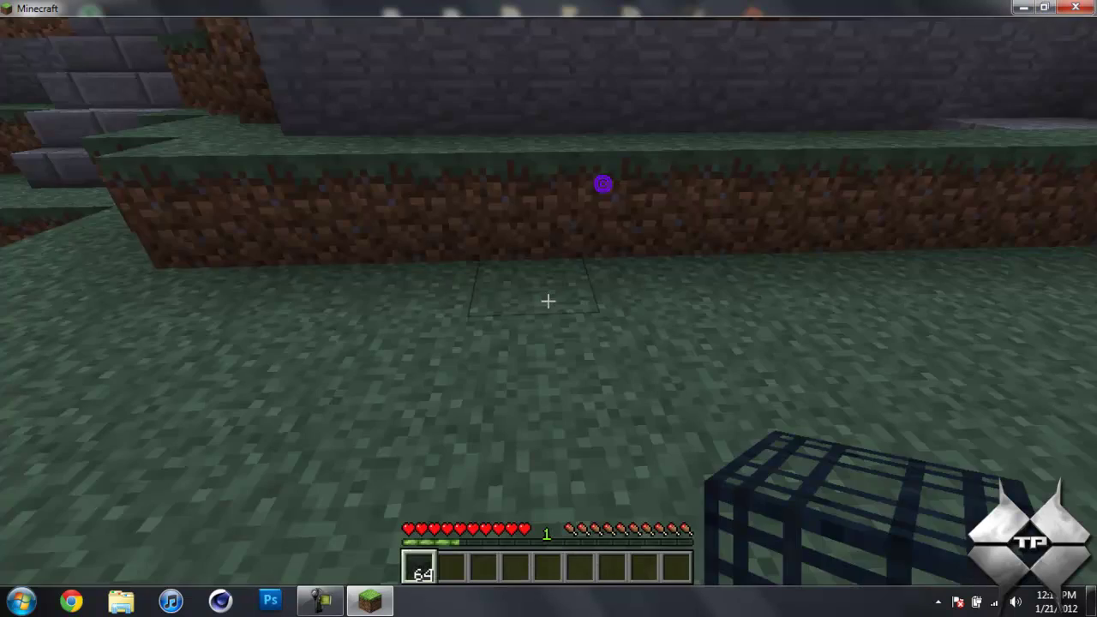
right_click(549, 301)
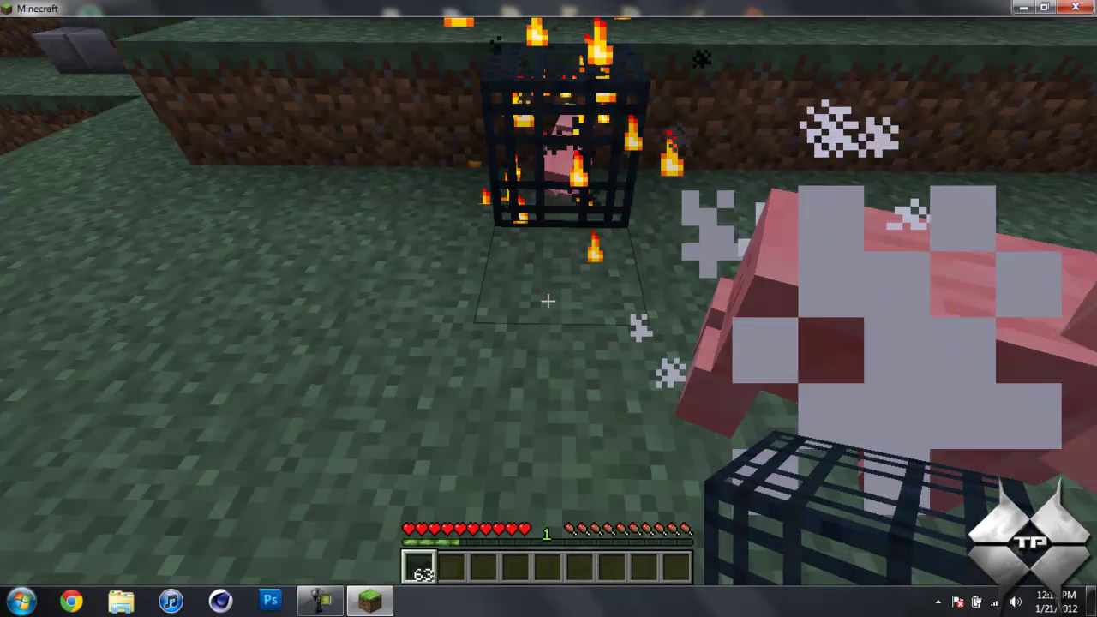
Open the placed spawner's mob list with an empty hand and set the spawned mob to Mooshroom
scroll(548, 301, "down", 1)
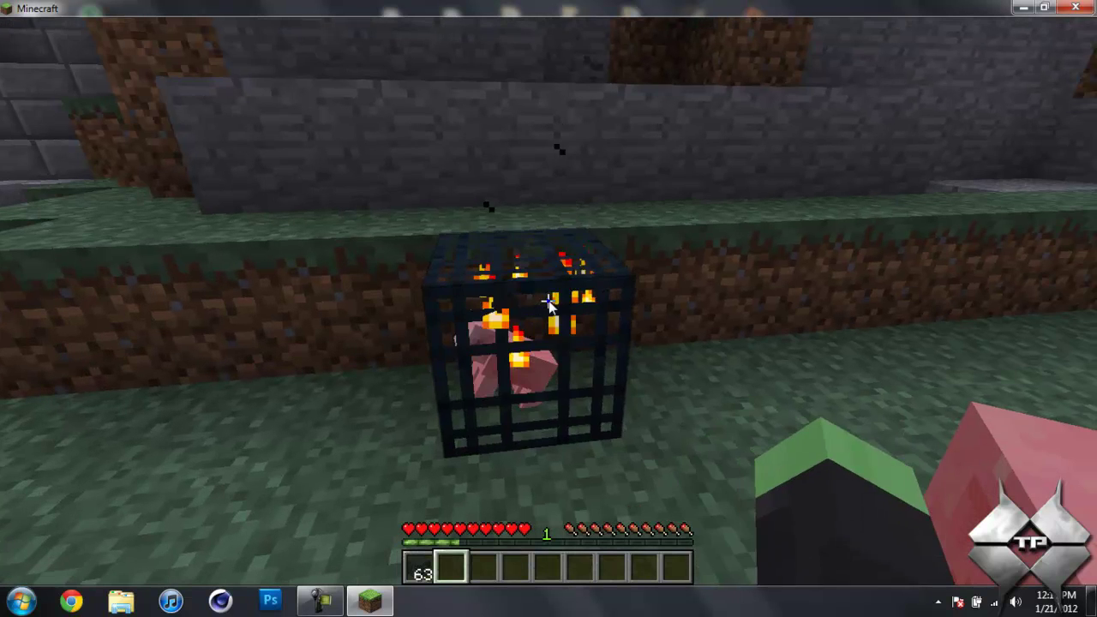
right_click(548, 302)
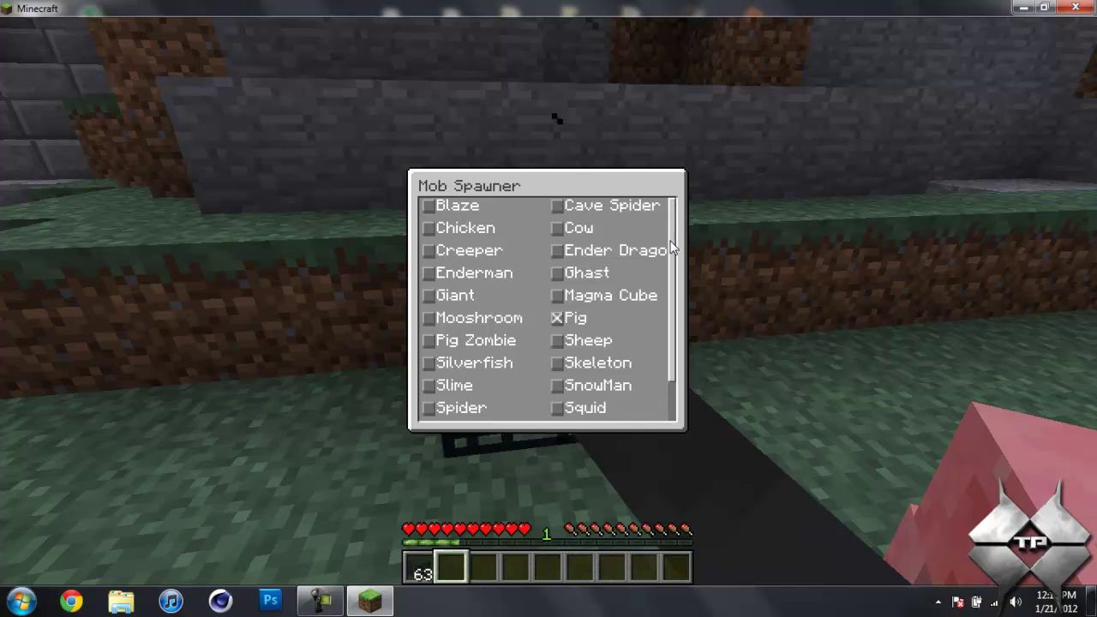
scroll(672, 276, "down", 2)
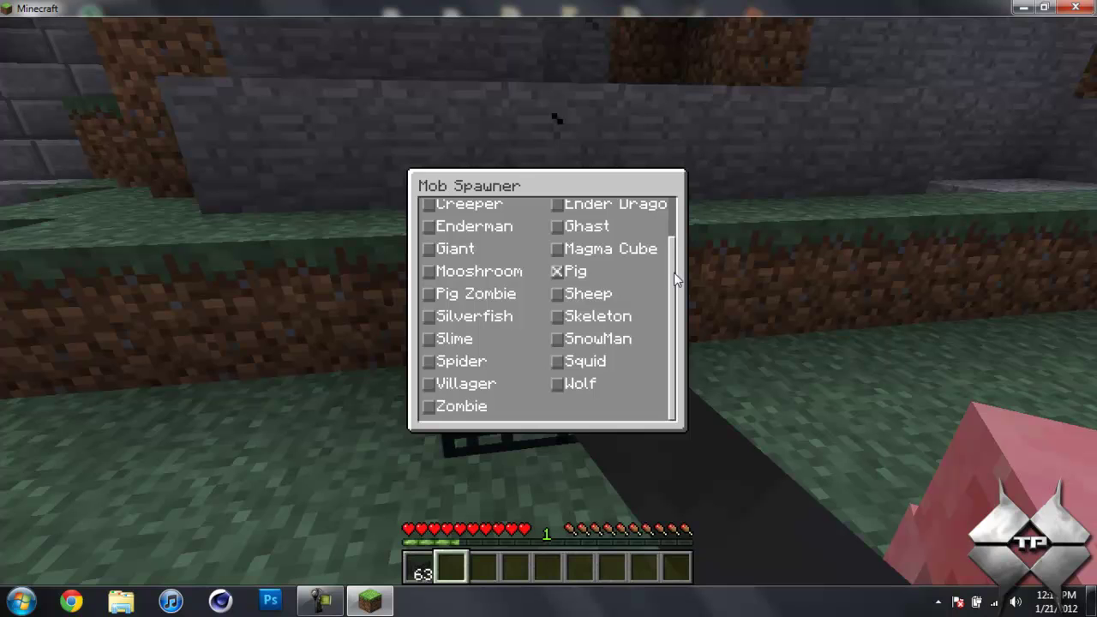
scroll(674, 274, "up", 2)
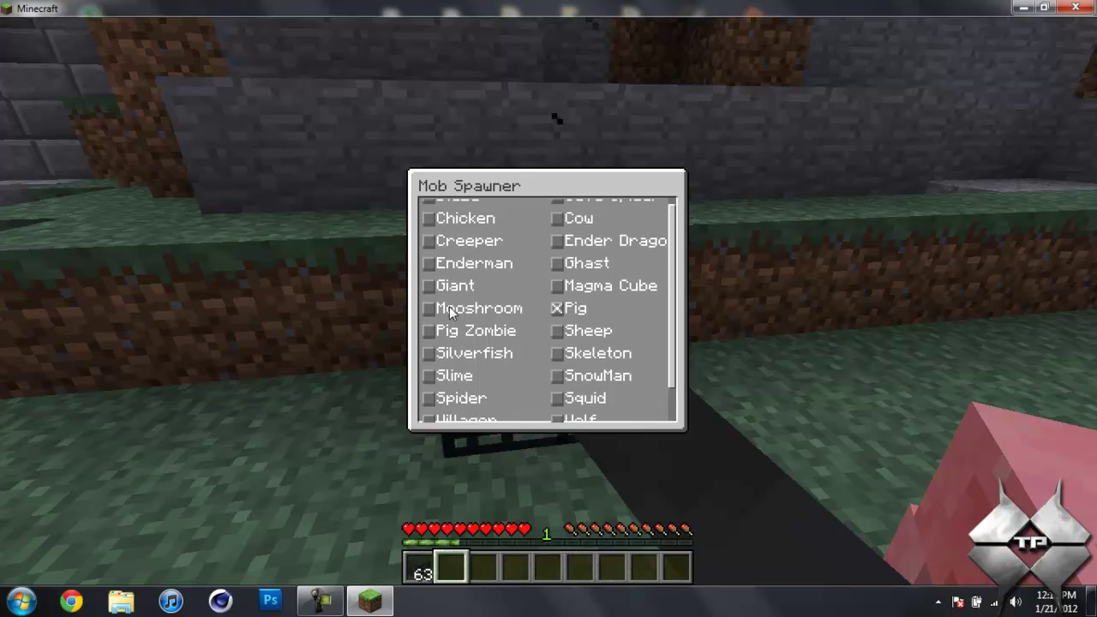
left_click(428, 307)
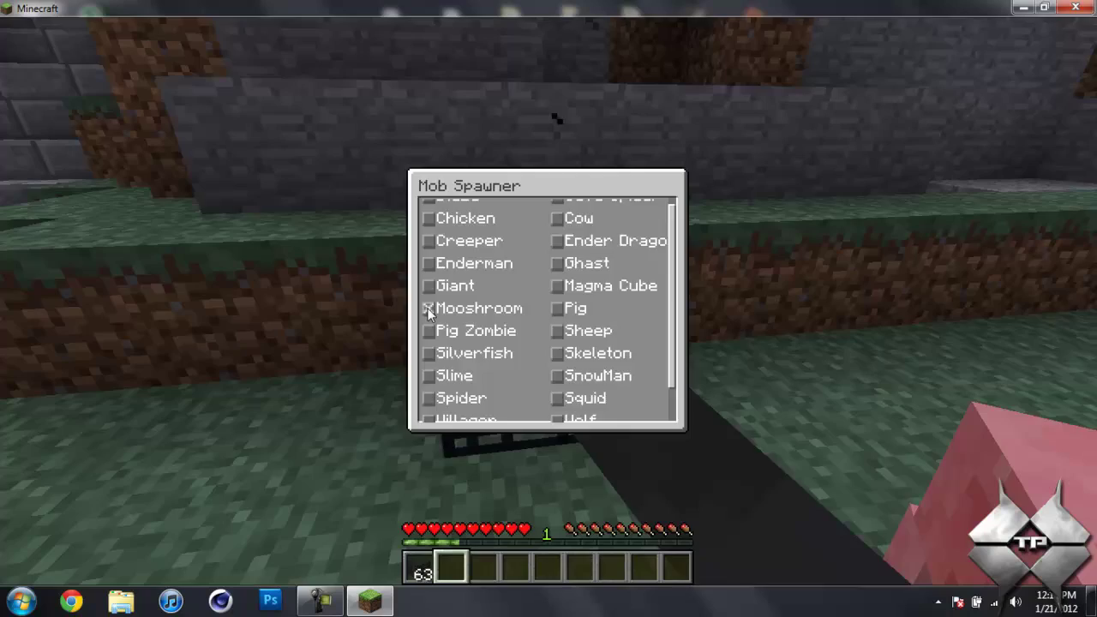
key("Escape")
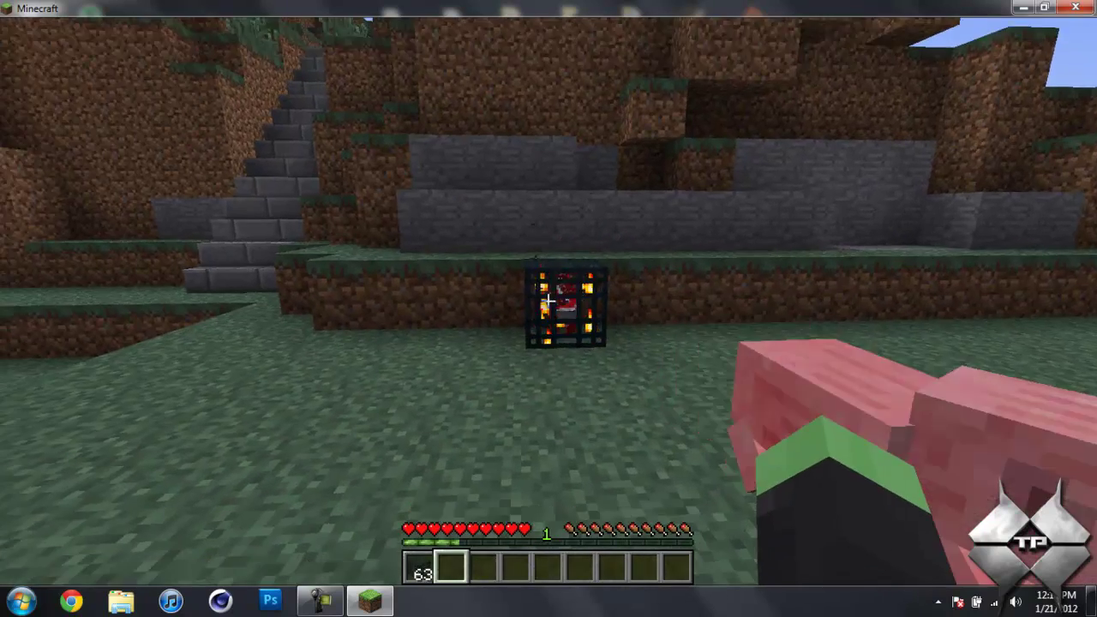
Walk up to the spawner, reopen its mob list and change the spawned mob to Slime
key("w")
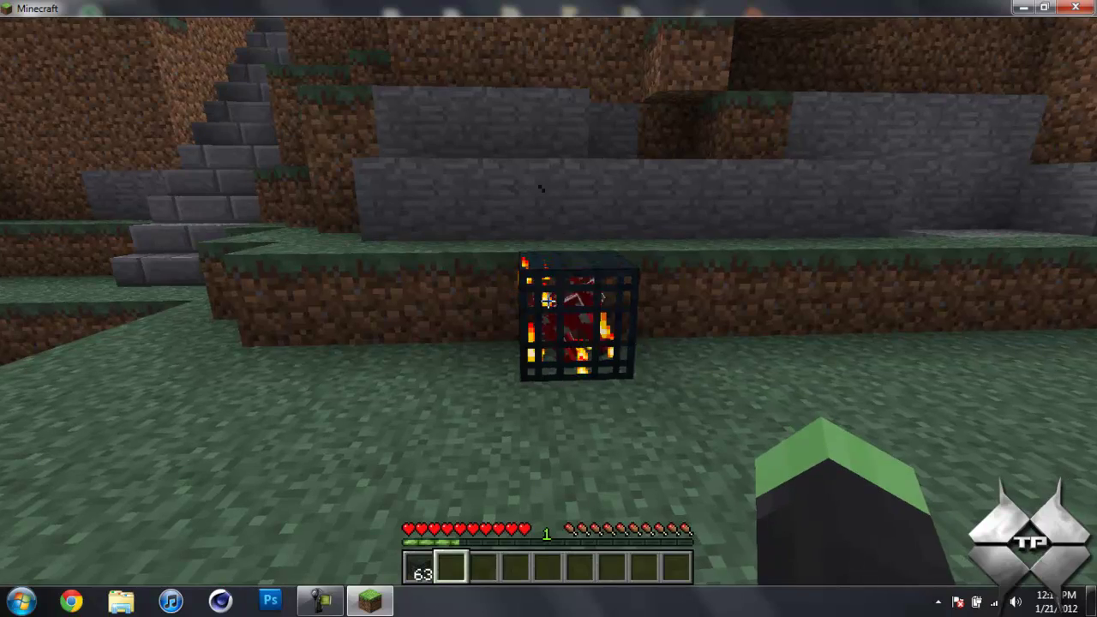
key("w")
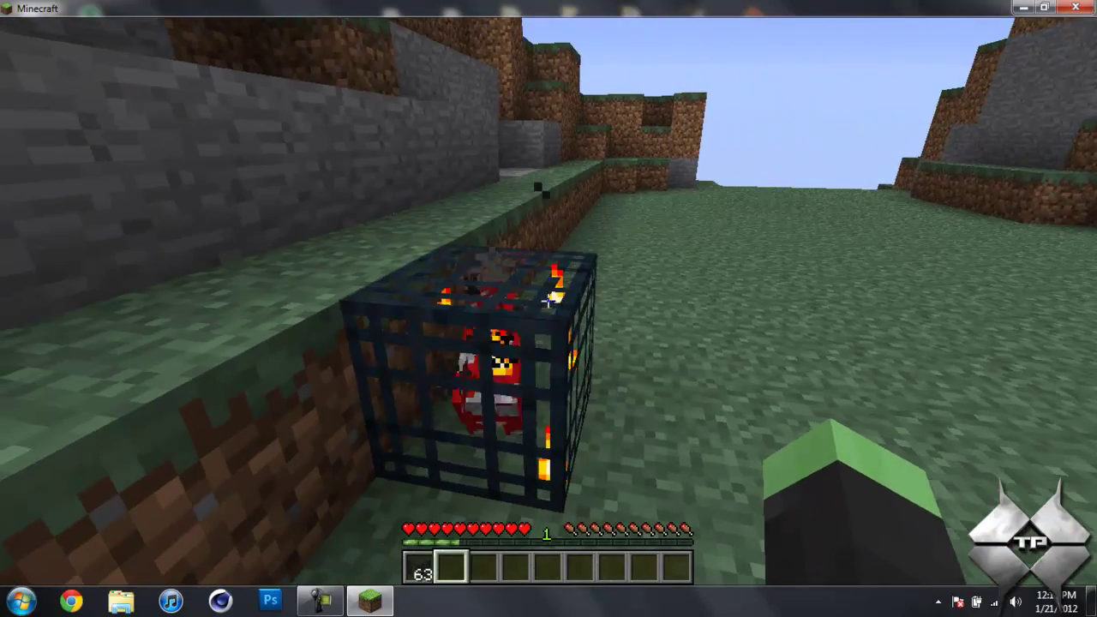
right_click(548, 301)
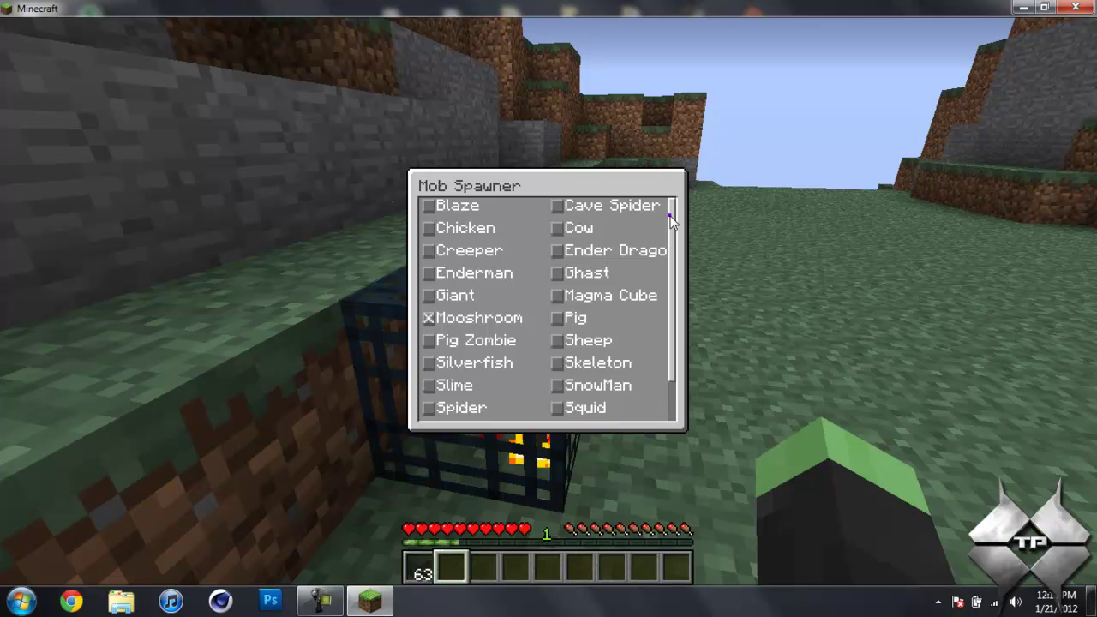
left_click_drag(674, 214, 666, 192)
left_click(429, 387)
key("Escape")
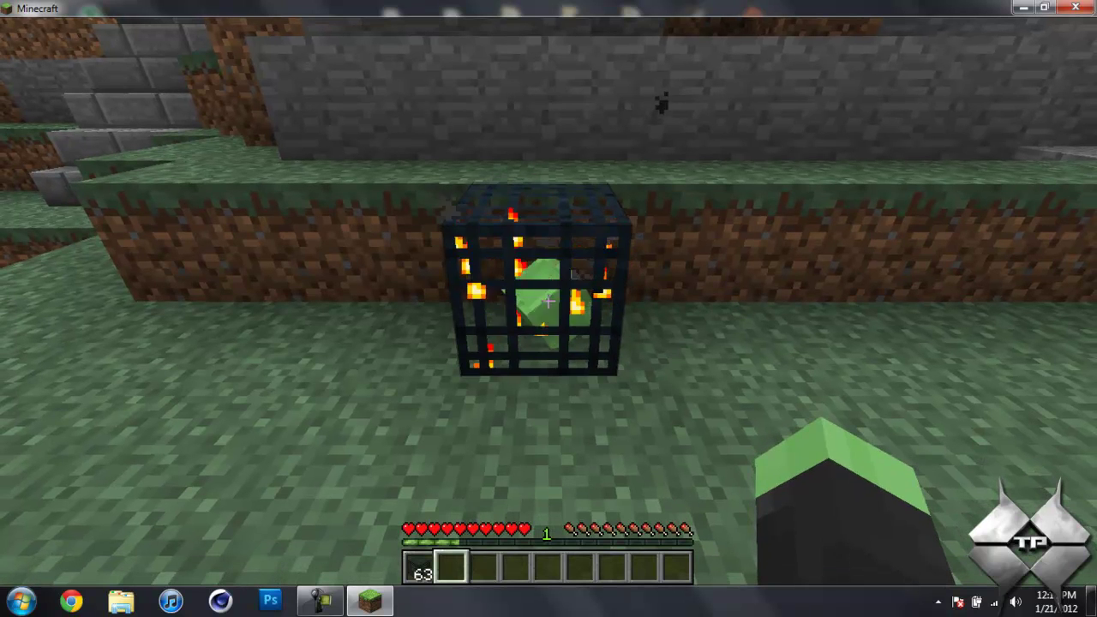
Look through the full list of mobs the spawner can be set to, and close it
right_click(549, 301)
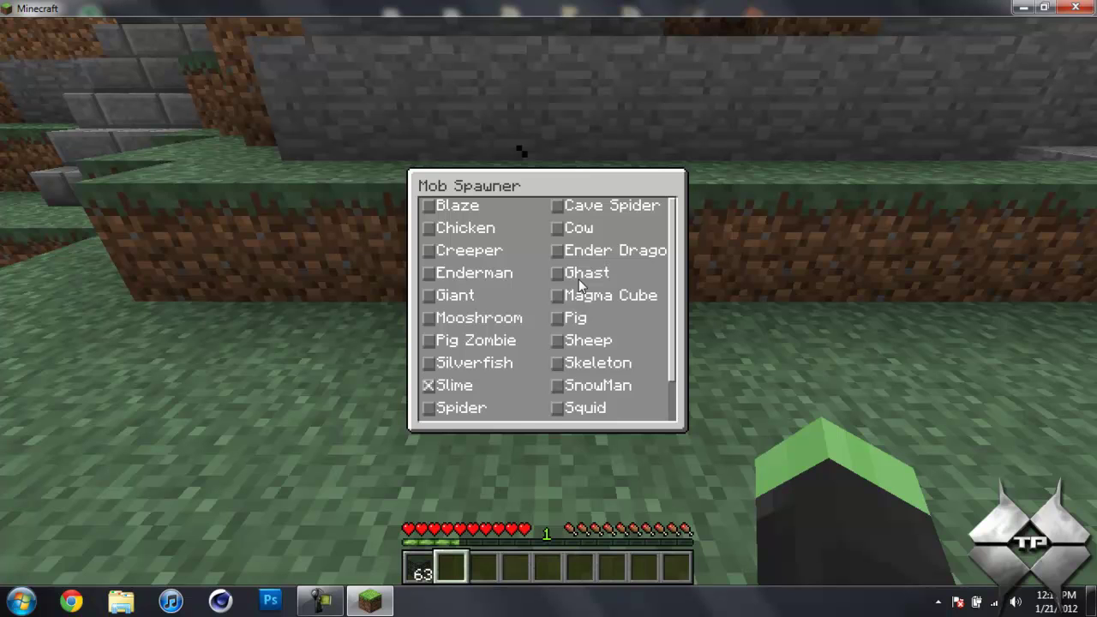
scroll(671, 219, "down", 2)
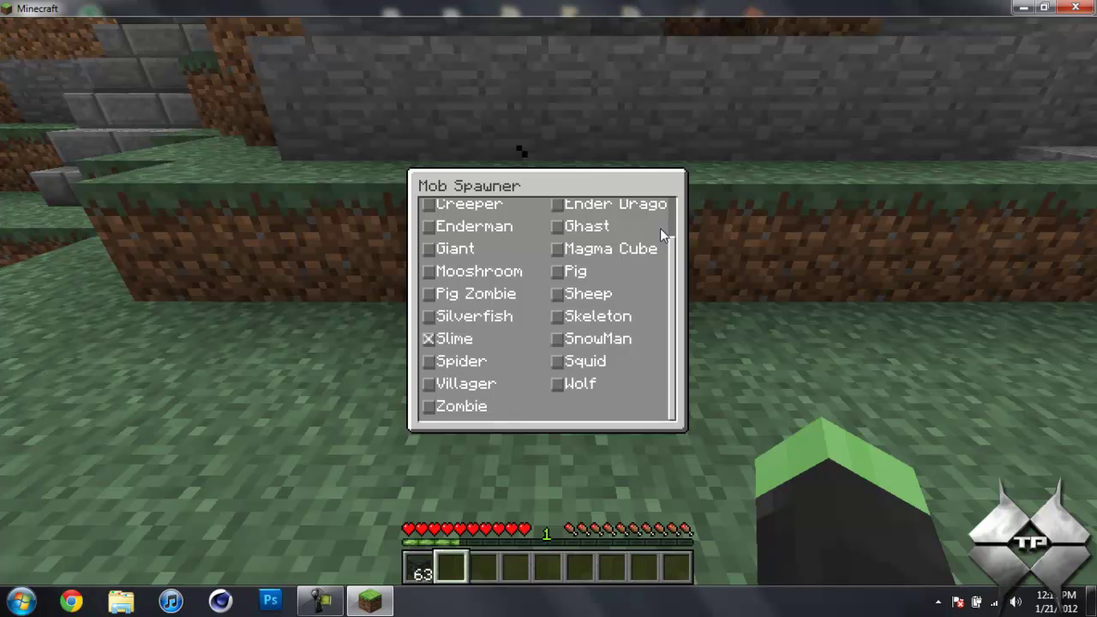
scroll(671, 251, "up", 2)
left_click(673, 247)
key("Escape")
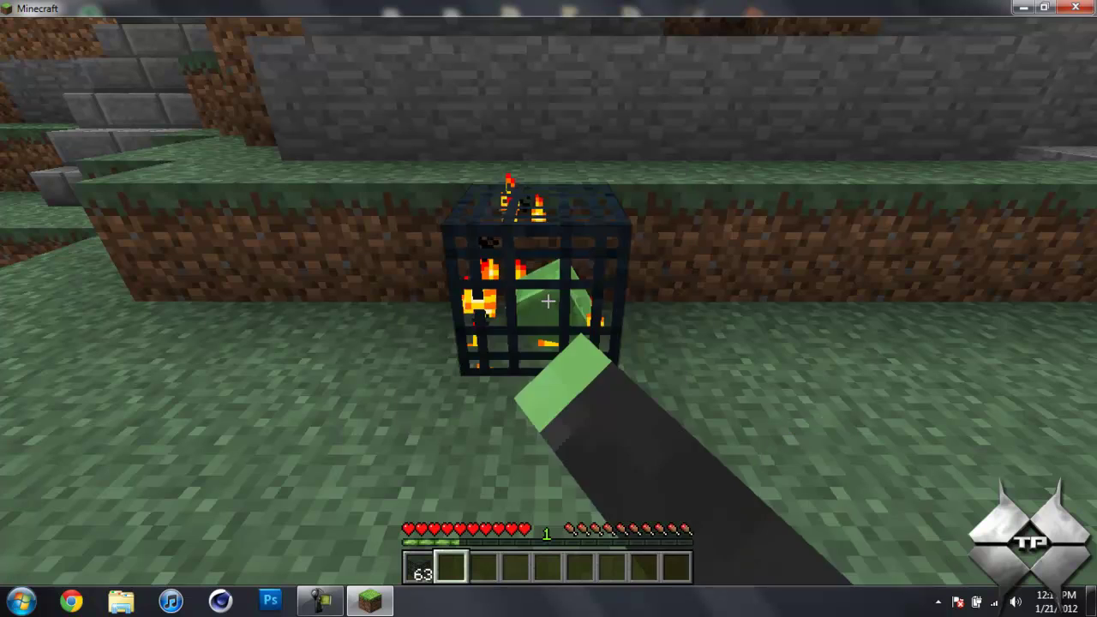
Save and quit the current world, and exit the game to the desktop
key("Escape")
left_click(551, 346)
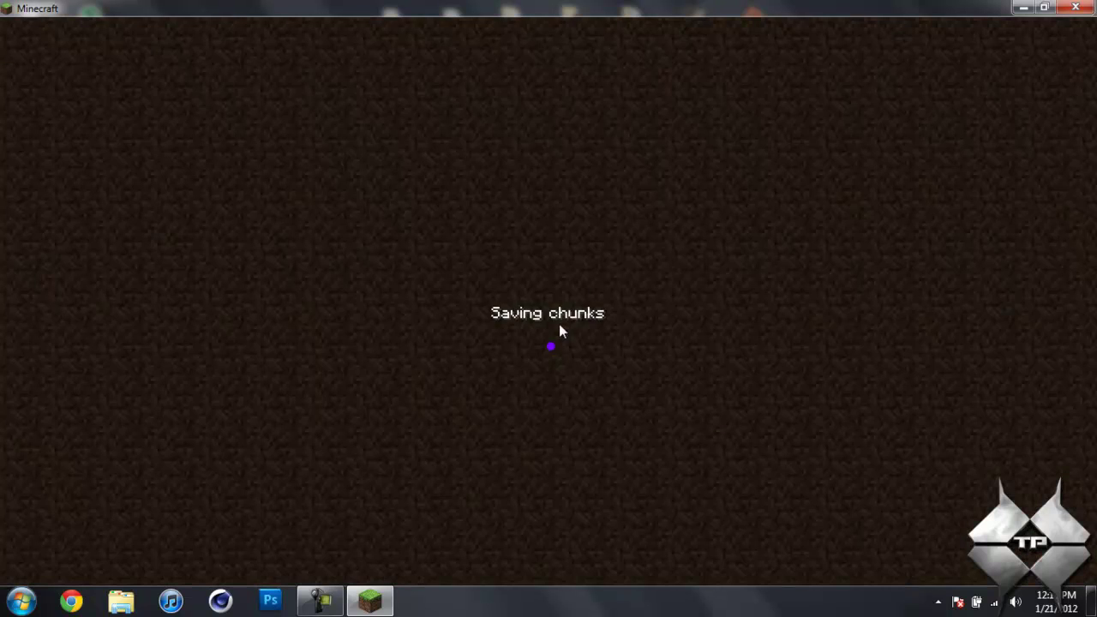
left_click(629, 388)
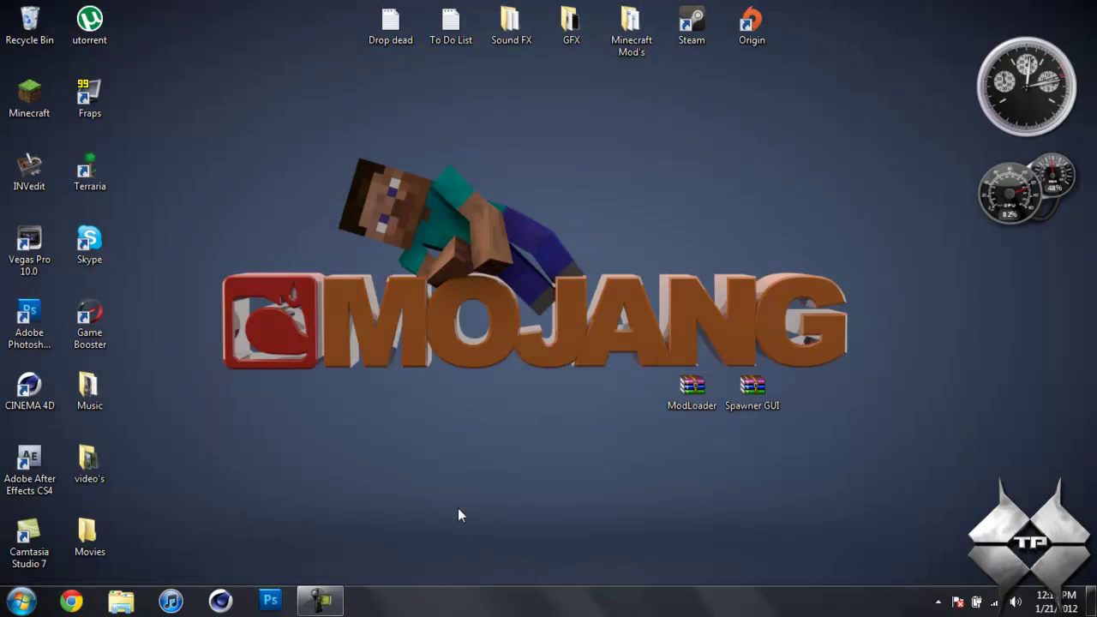
left_click(330, 597)
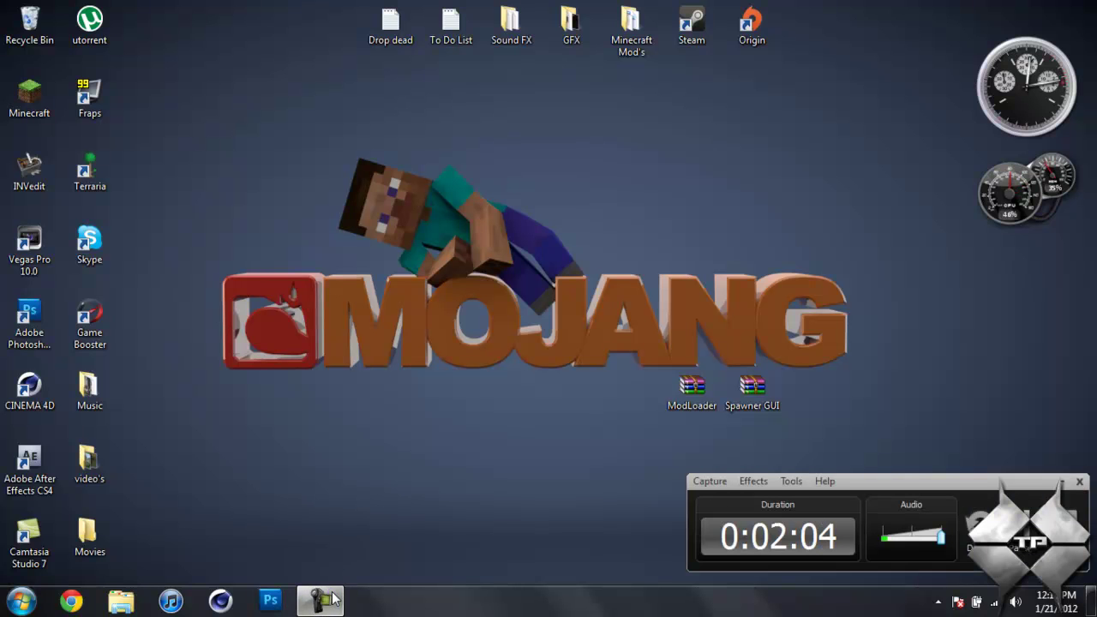
mouse_move(334, 591)
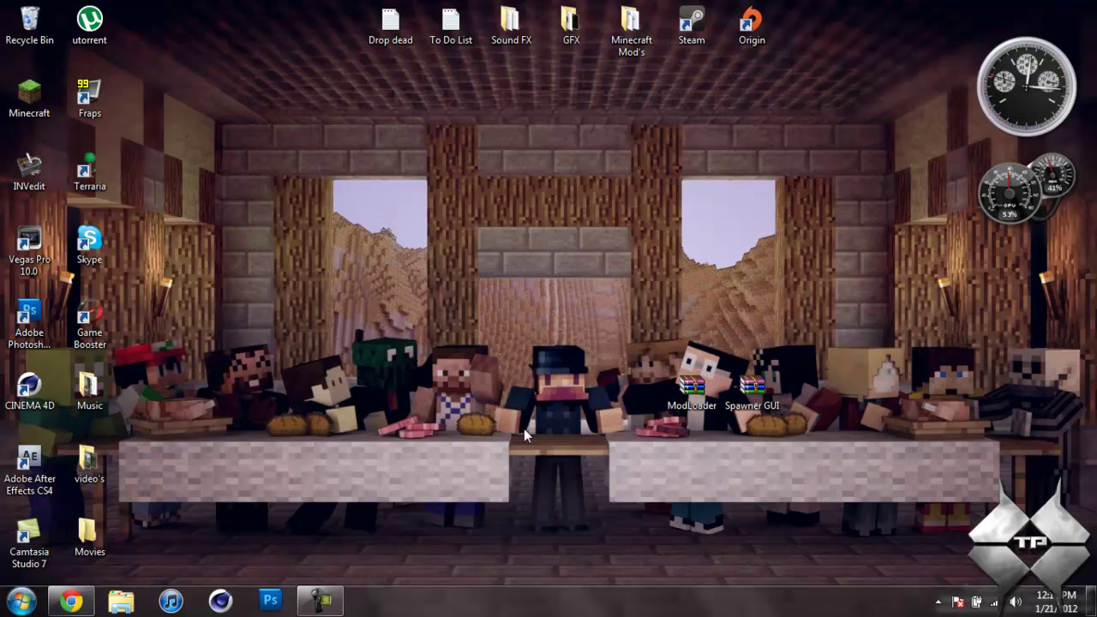
In Chrome, look over the ModLoader 1.1 and Spawner GUI 1.1 download entries in Risugami's Mods forum topic, and close the browser
left_click(71, 601)
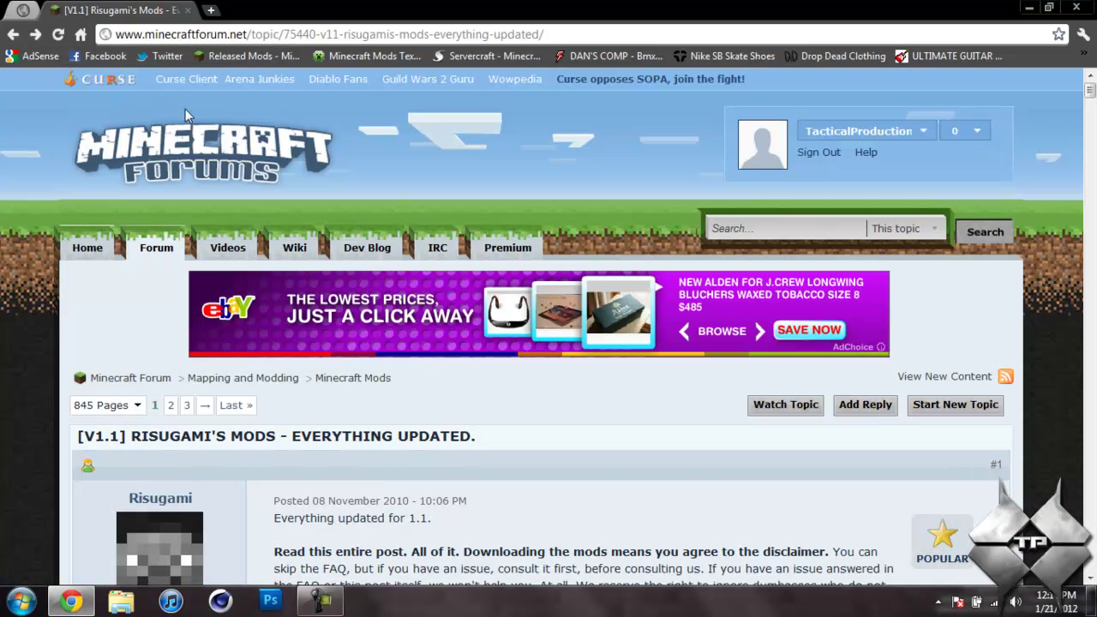
scroll(486, 178, "down", 15)
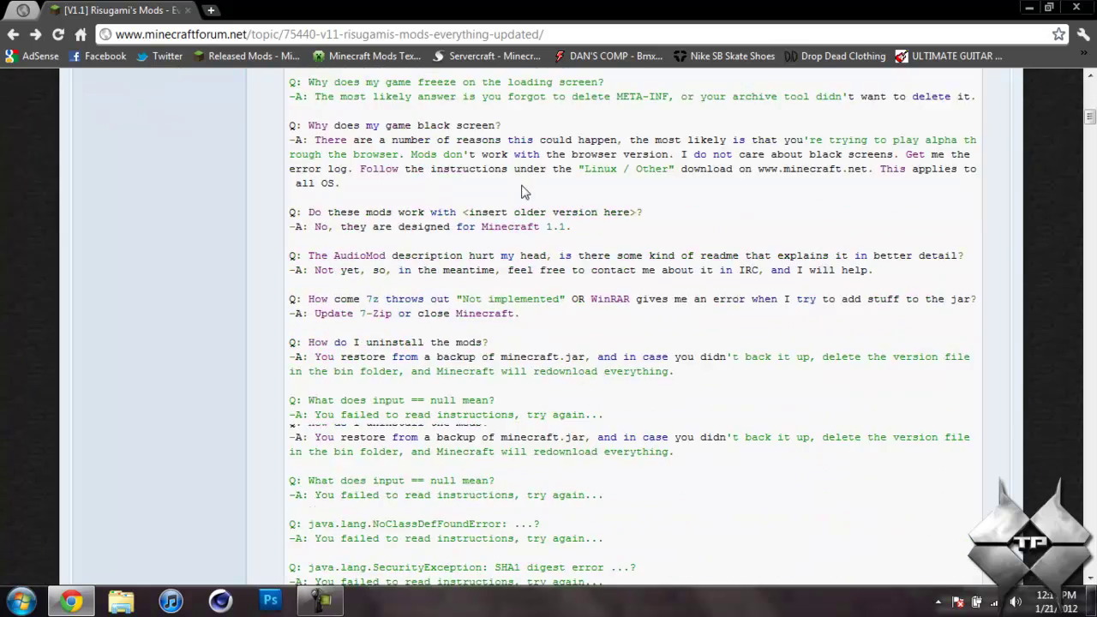
scroll(525, 191, "down", 8)
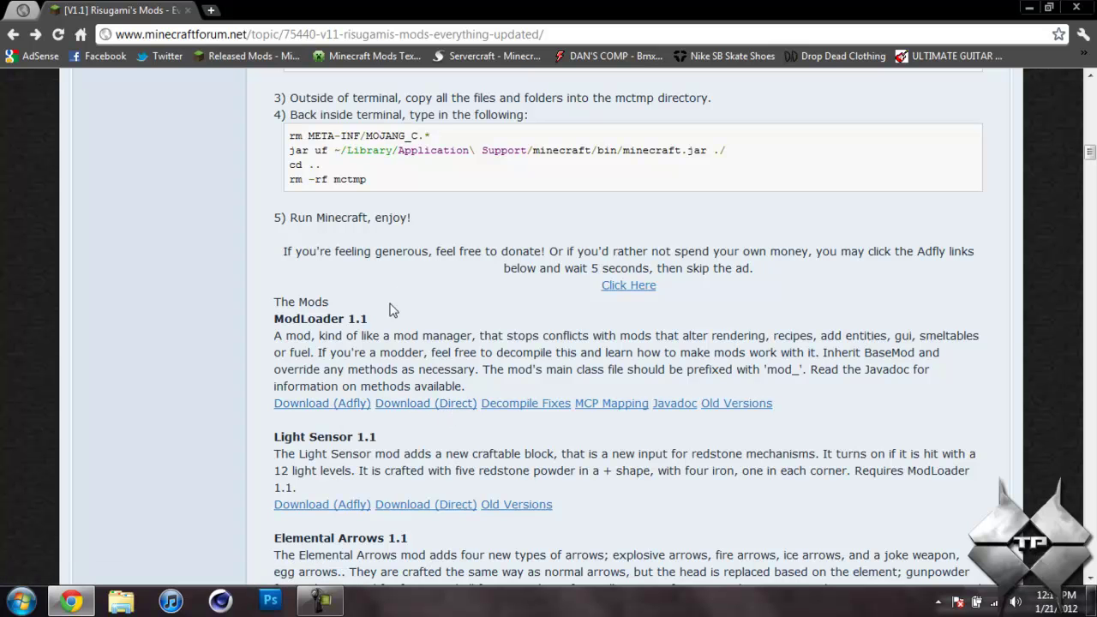
scroll(354, 335, "down", 13)
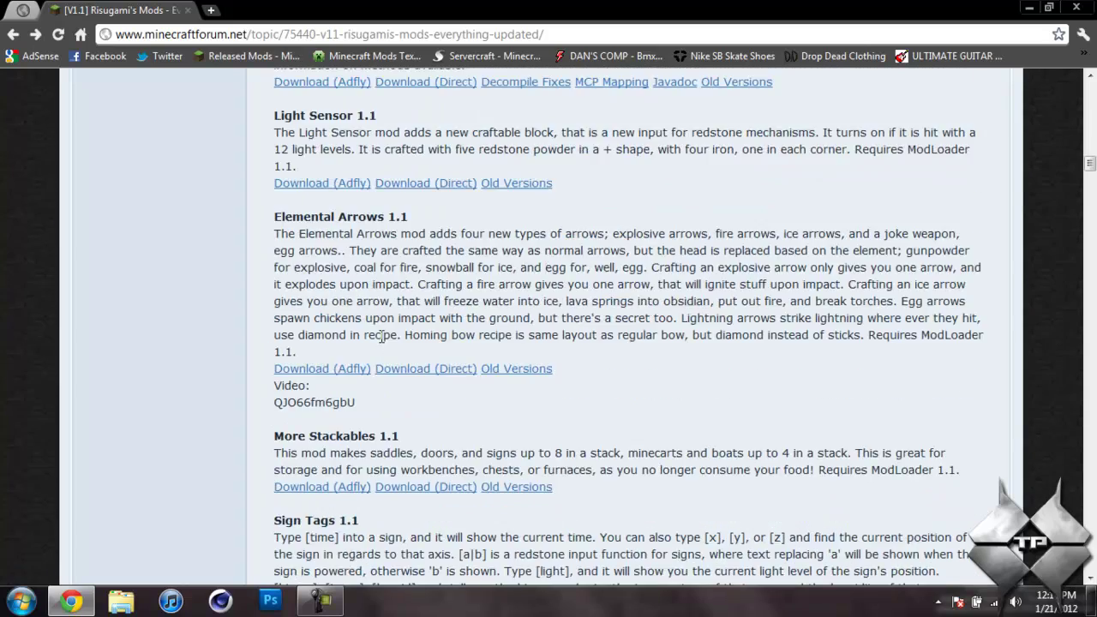
scroll(381, 337, "down", 5)
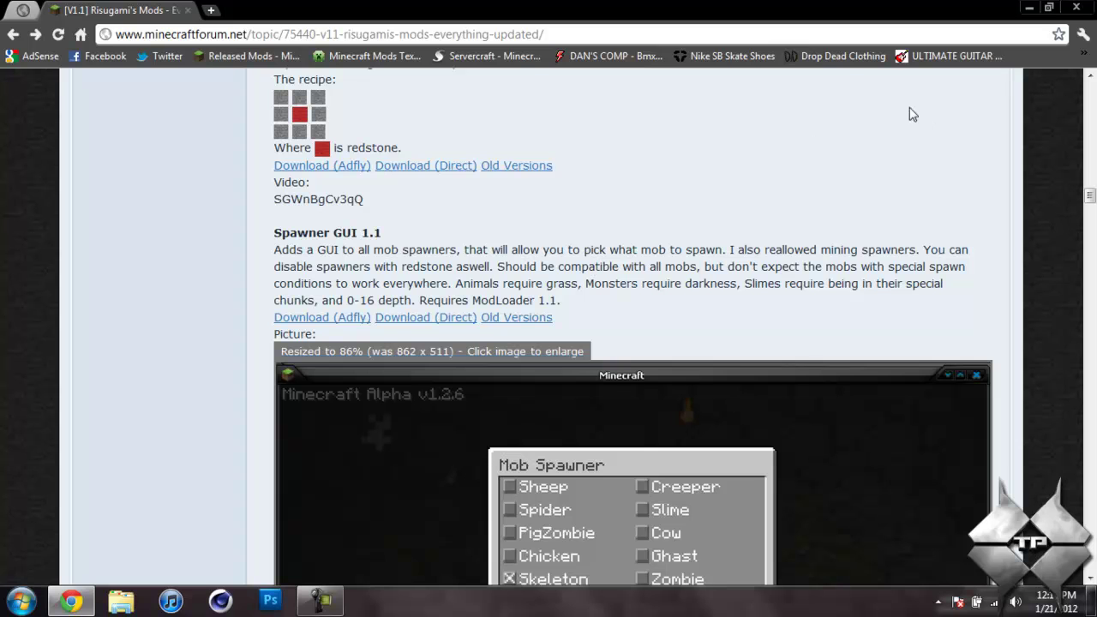
left_click(1079, 10)
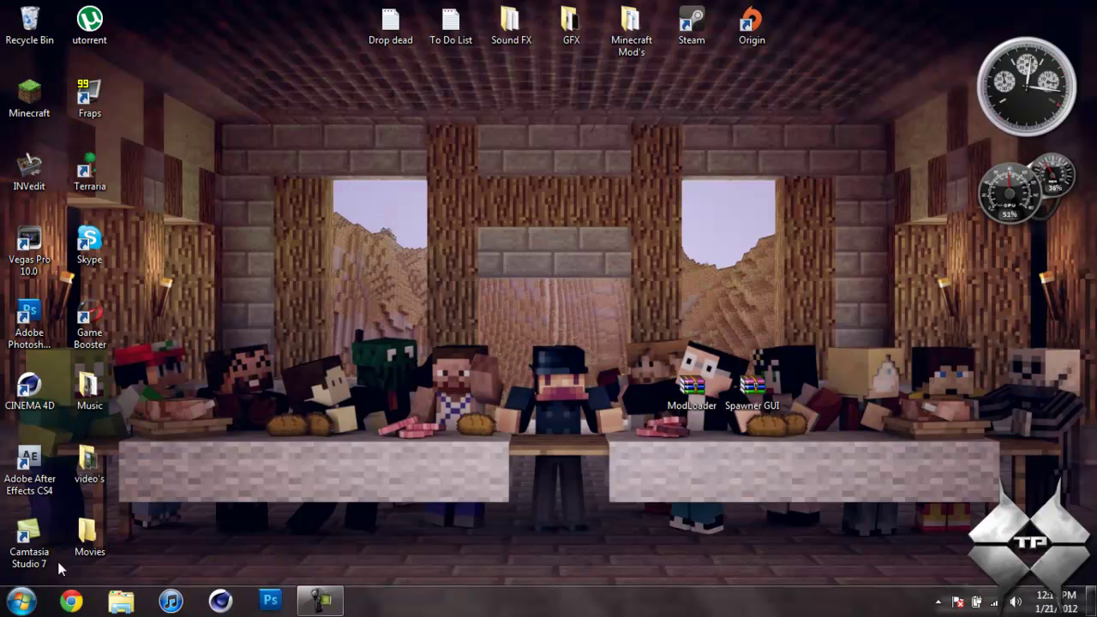
Search Windows for %appdata% and open the Roaming folder
left_click(22, 600)
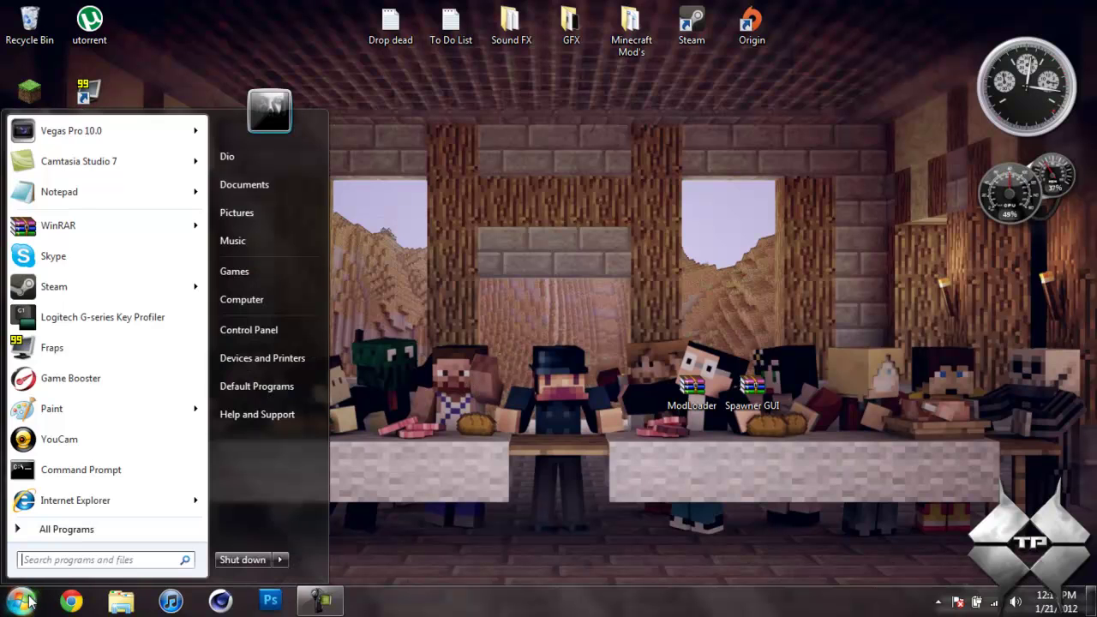
type("%appdata")
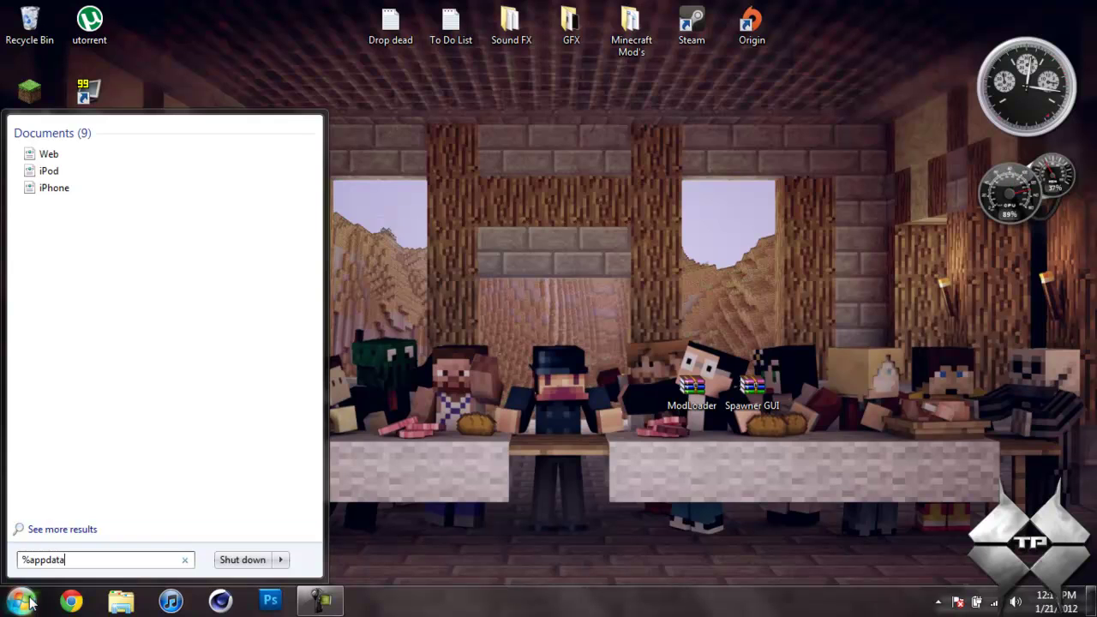
type("%")
left_click_drag(86, 560, 12, 571)
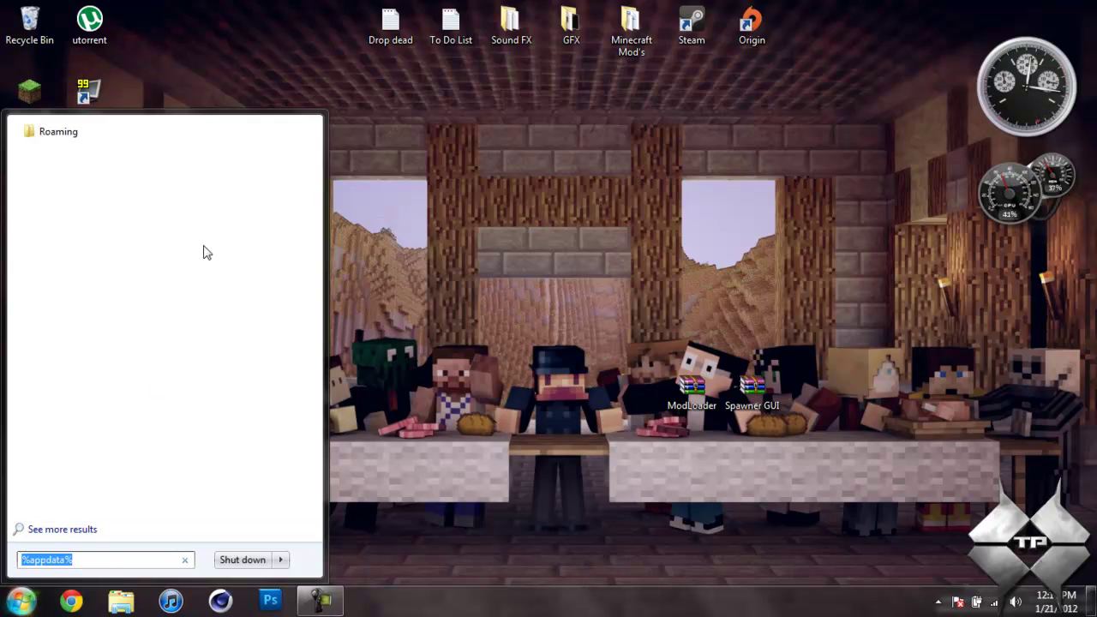
left_click(57, 133)
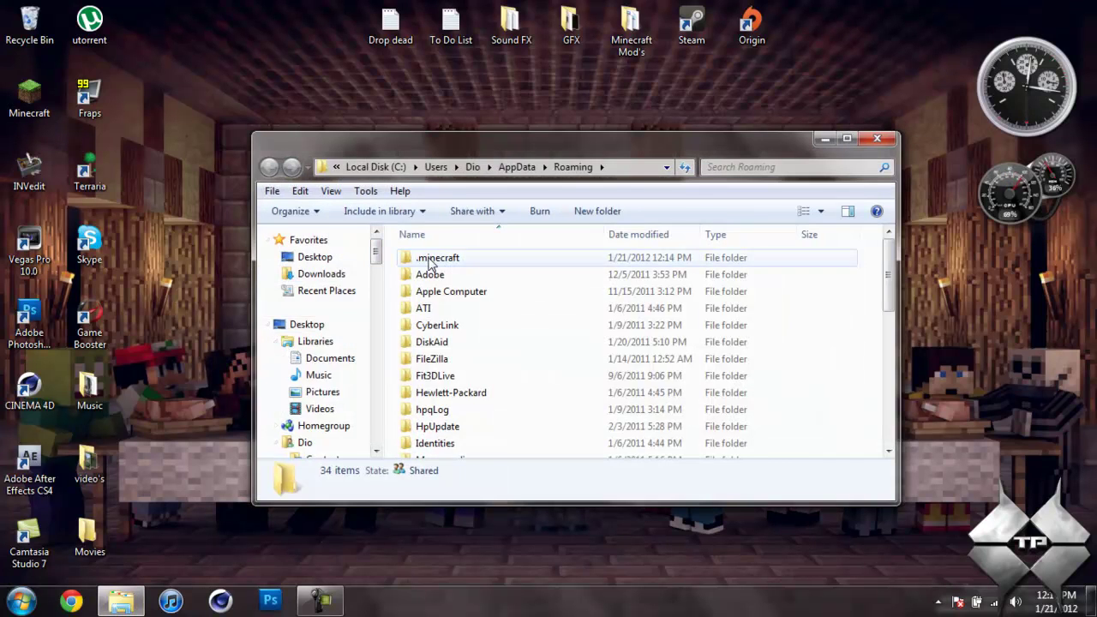
Go into the bin folder of .minecraft and open the minecraft jar with WinRAR archiver
double_click(431, 261)
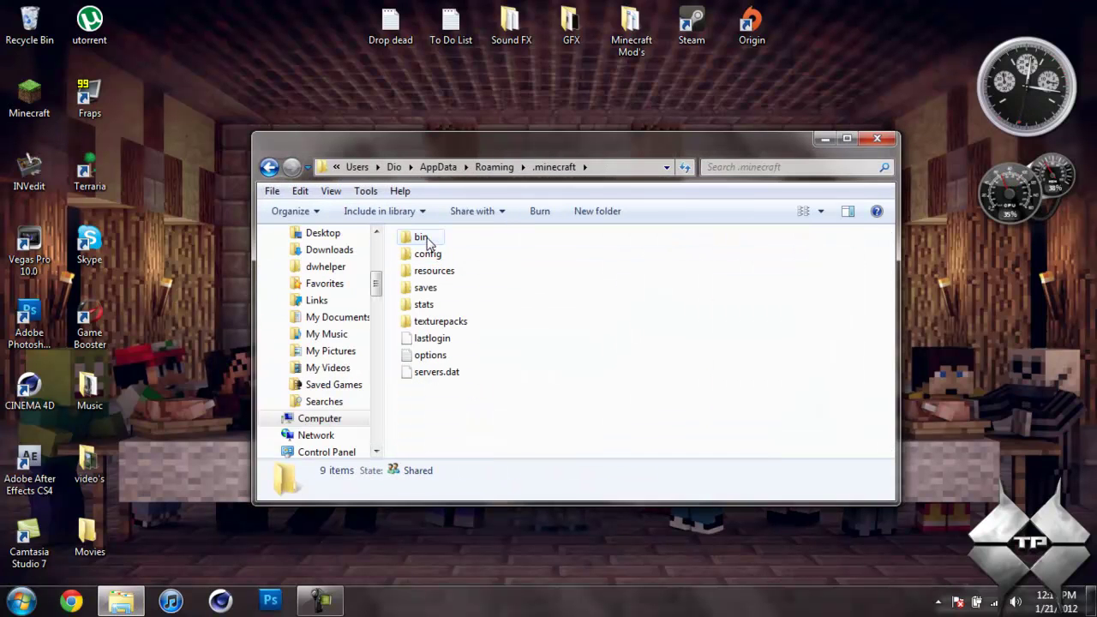
double_click(424, 238)
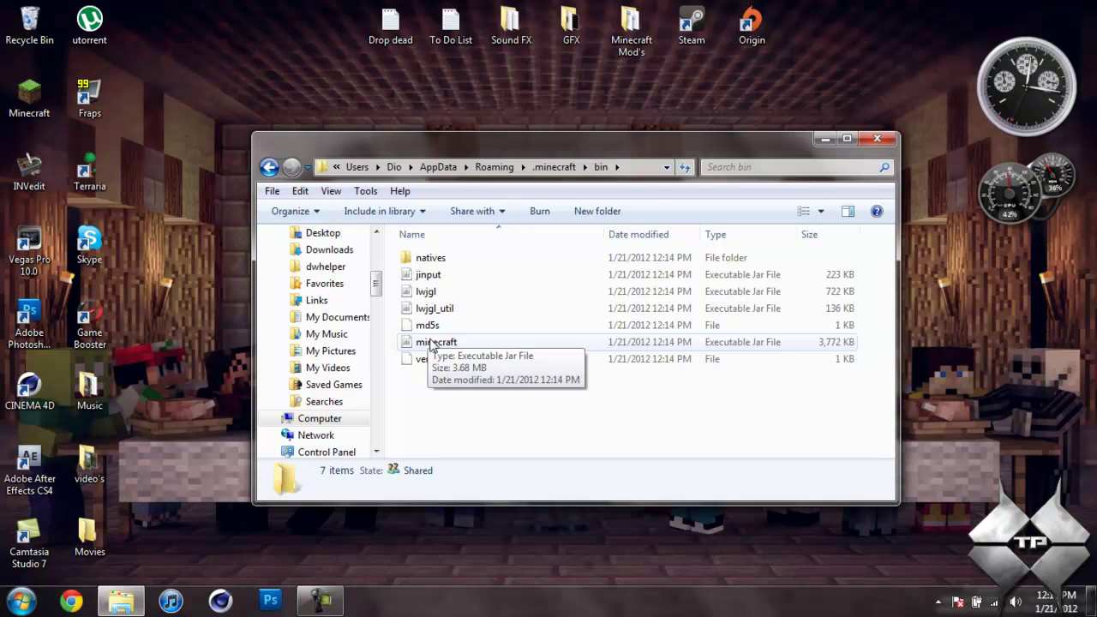
left_click(428, 343)
right_click(419, 347)
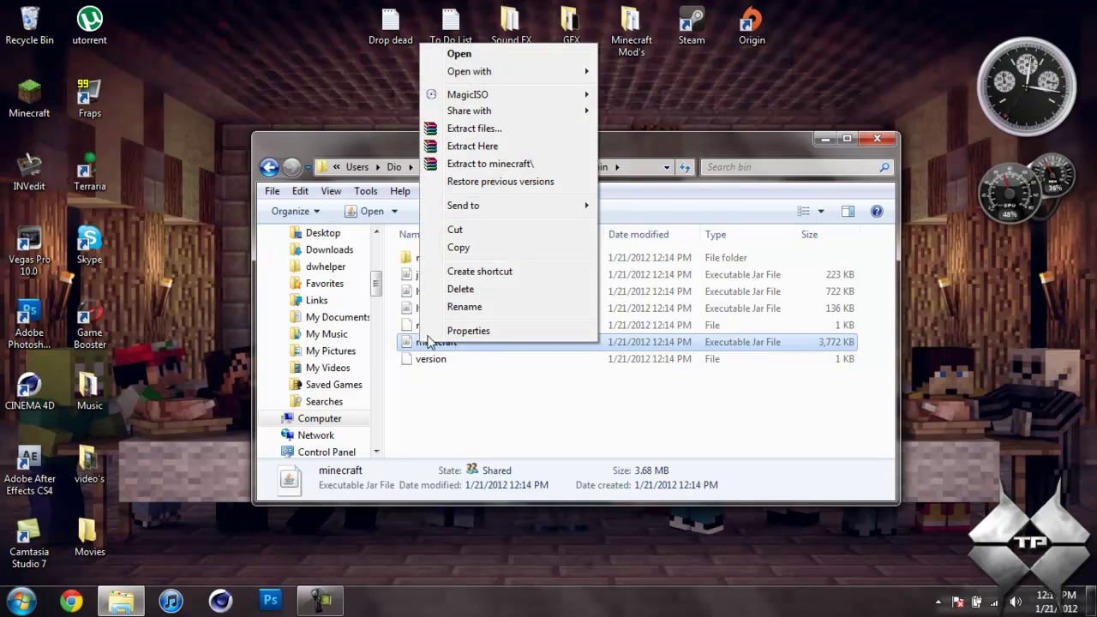
mouse_move(506, 77)
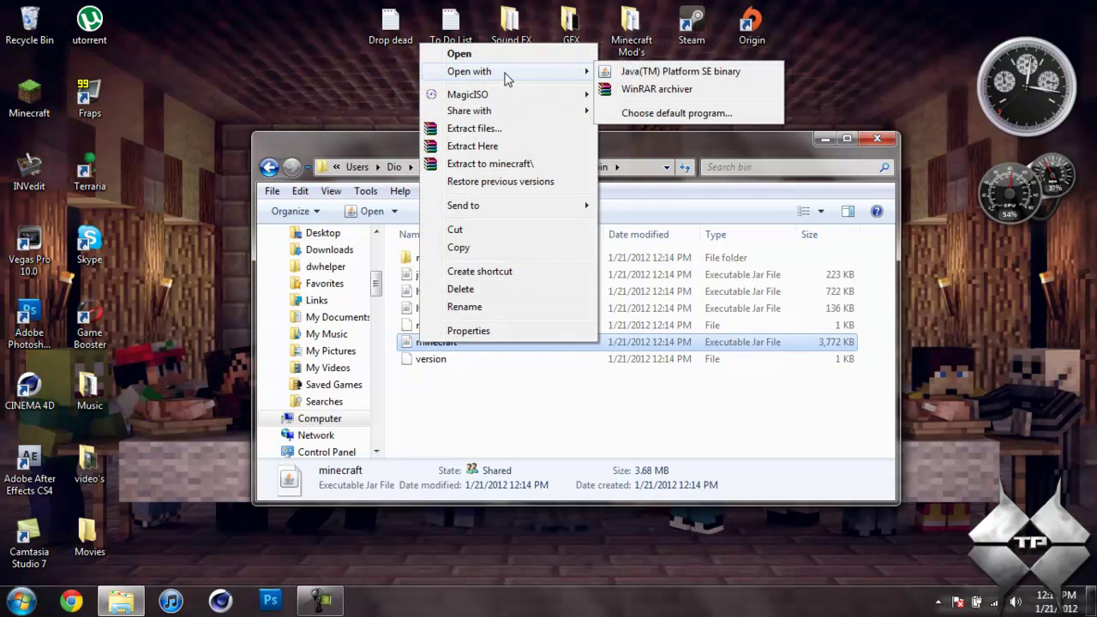
left_click(649, 89)
Place the minecraft.jar archive window so it fills one half of the screen, and close the bin folder window
left_click_drag(290, 41, 245, 33)
left_click(701, 150)
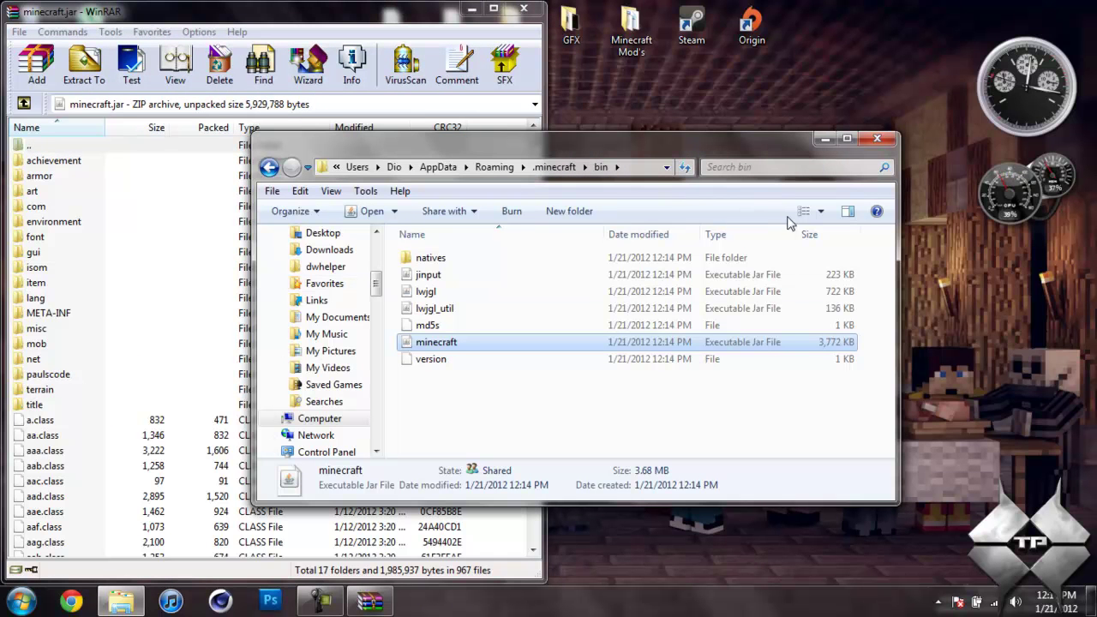
left_click(877, 138)
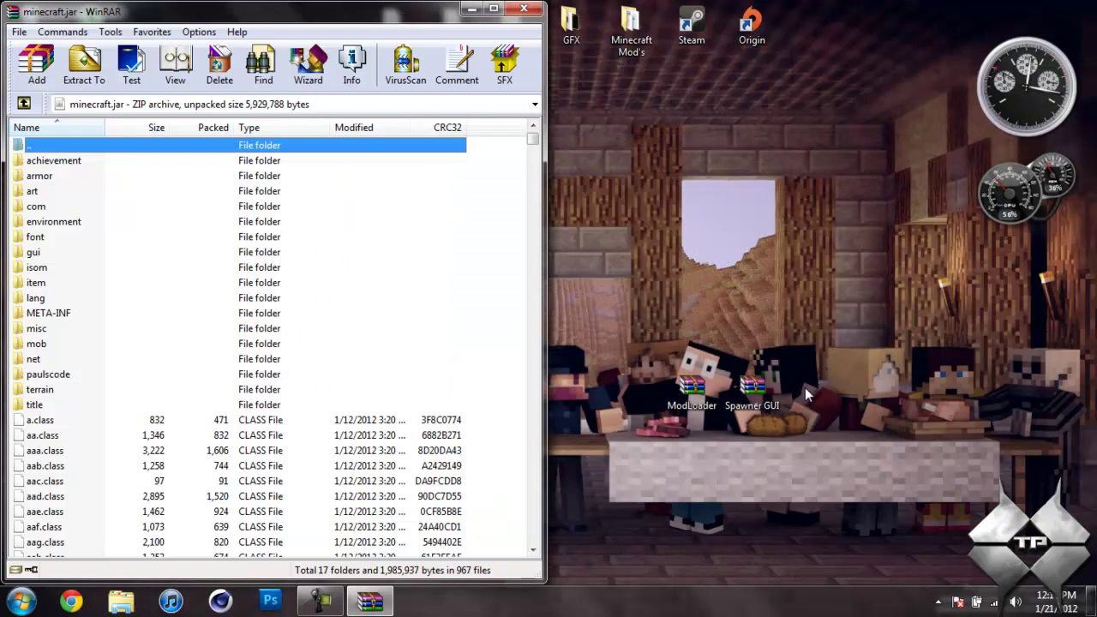
Open the ModLoader archive, add all its class files to minecraft.jar with the default archive settings, and close ModLoader.zip
double_click(690, 381)
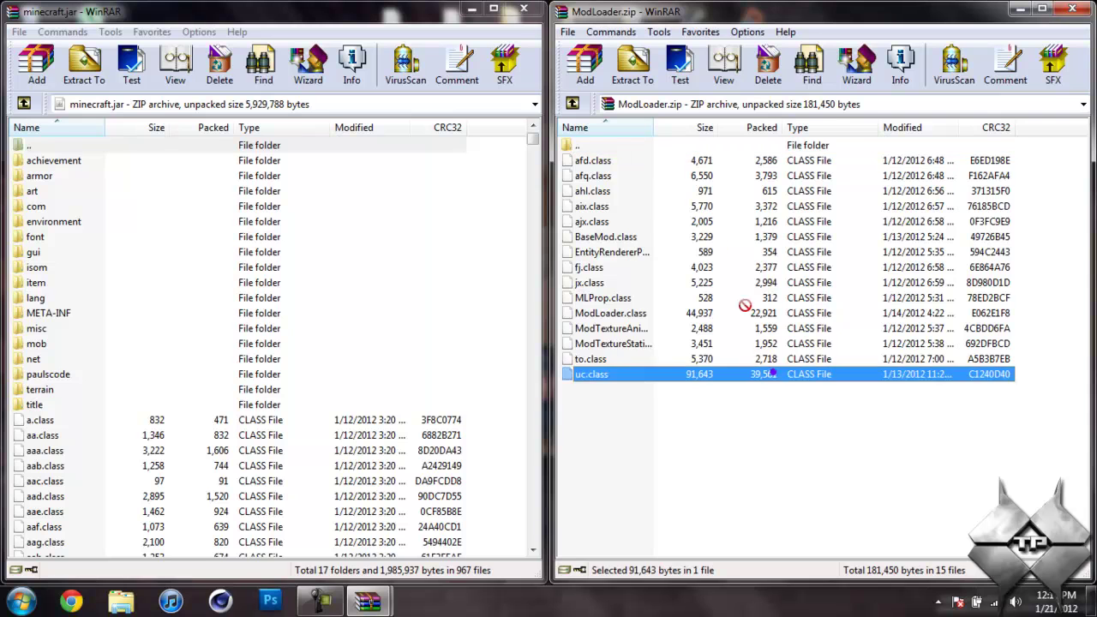
left_click_drag(740, 436, 673, 162)
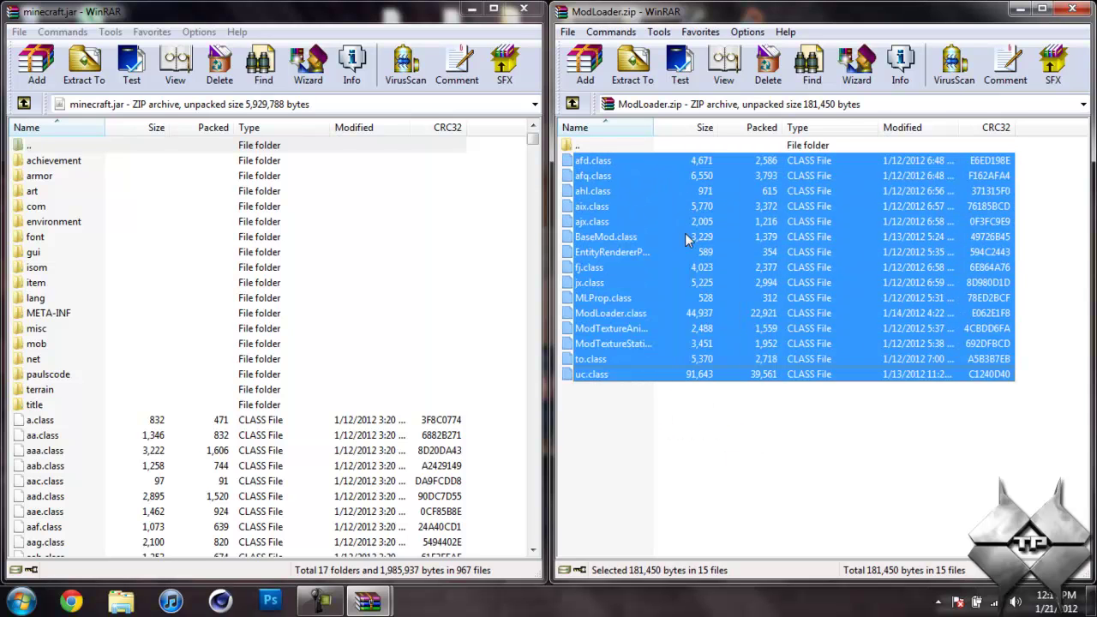
left_click_drag(453, 263, 341, 459)
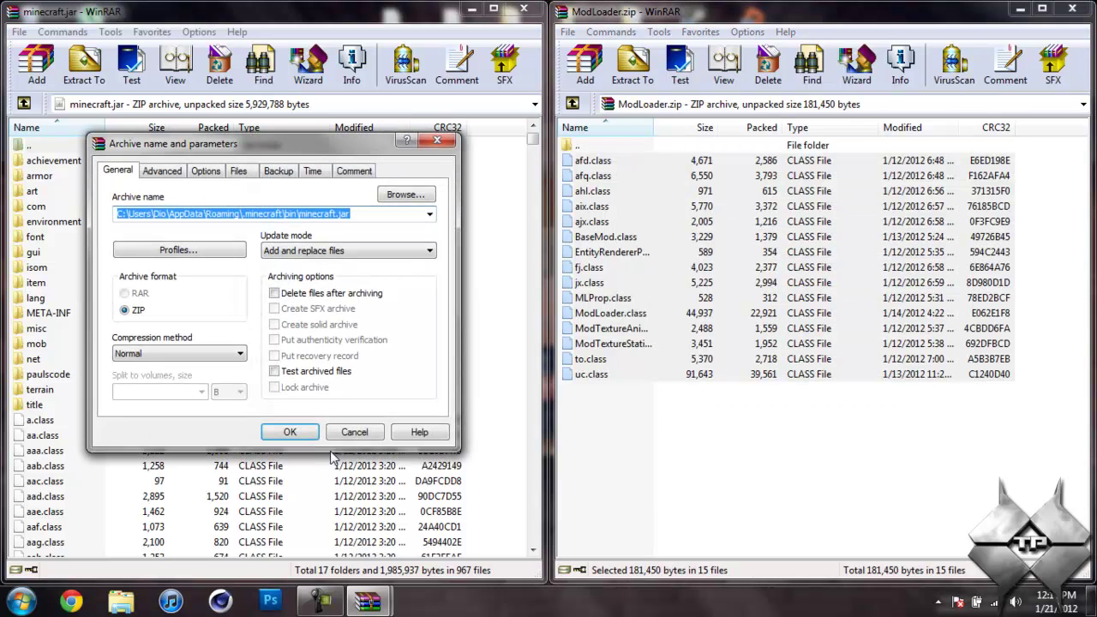
left_click(290, 432)
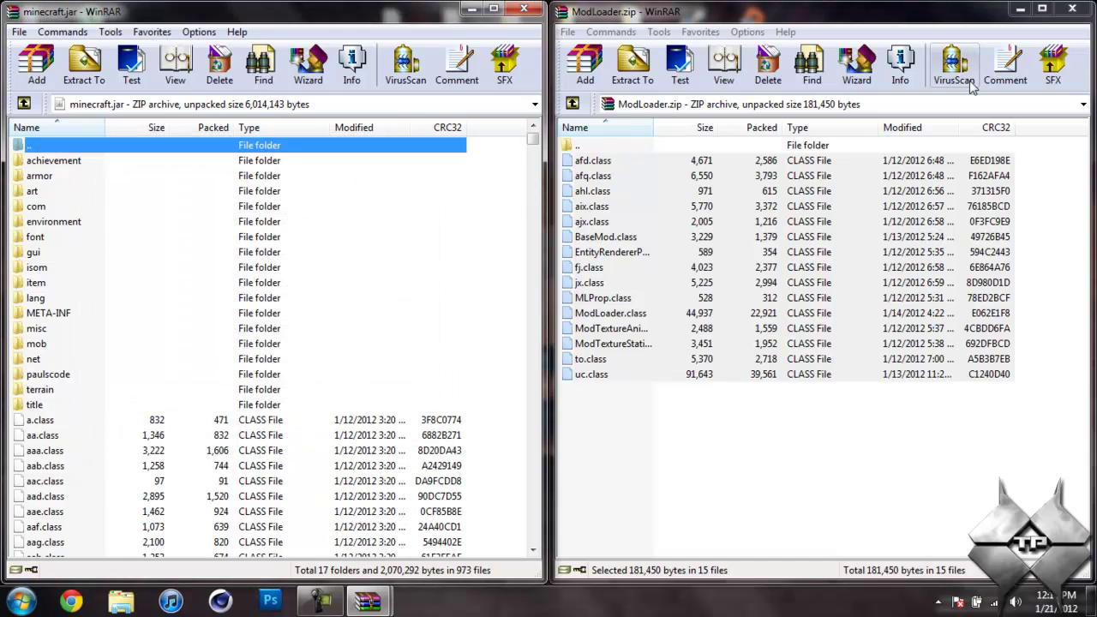
left_click(1073, 9)
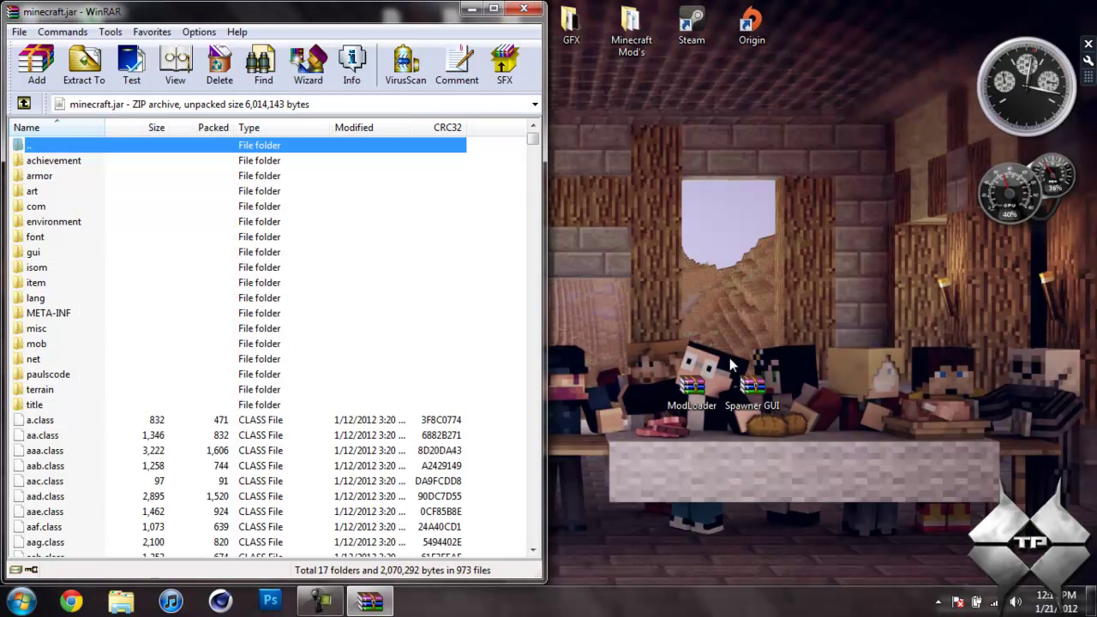
Open the Spawner GUI archive beside minecraft.jar, add its gui folder and all class files to the jar, and close Spawner GUI.zip
double_click(752, 388)
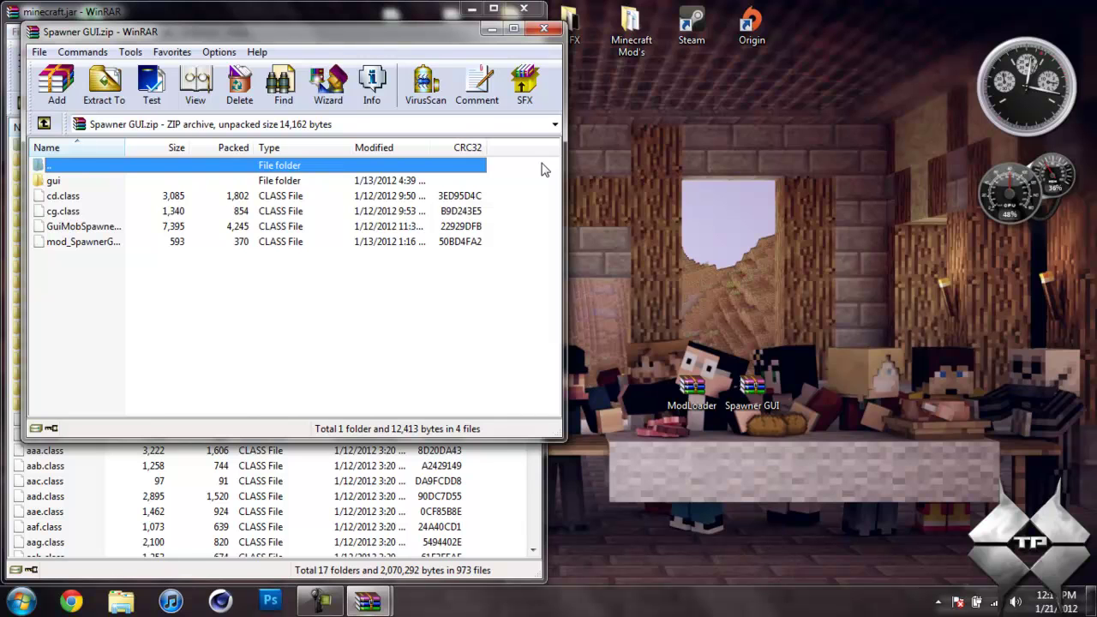
left_click_drag(419, 31, 1096, 79)
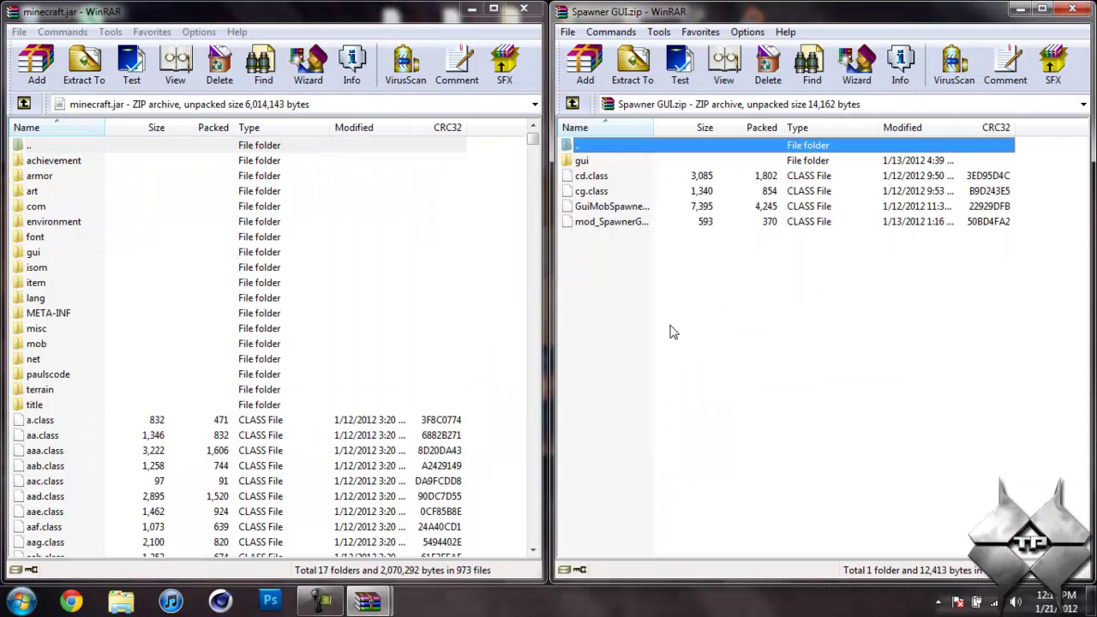
left_click_drag(623, 318, 607, 157)
left_click_drag(651, 214, 347, 250)
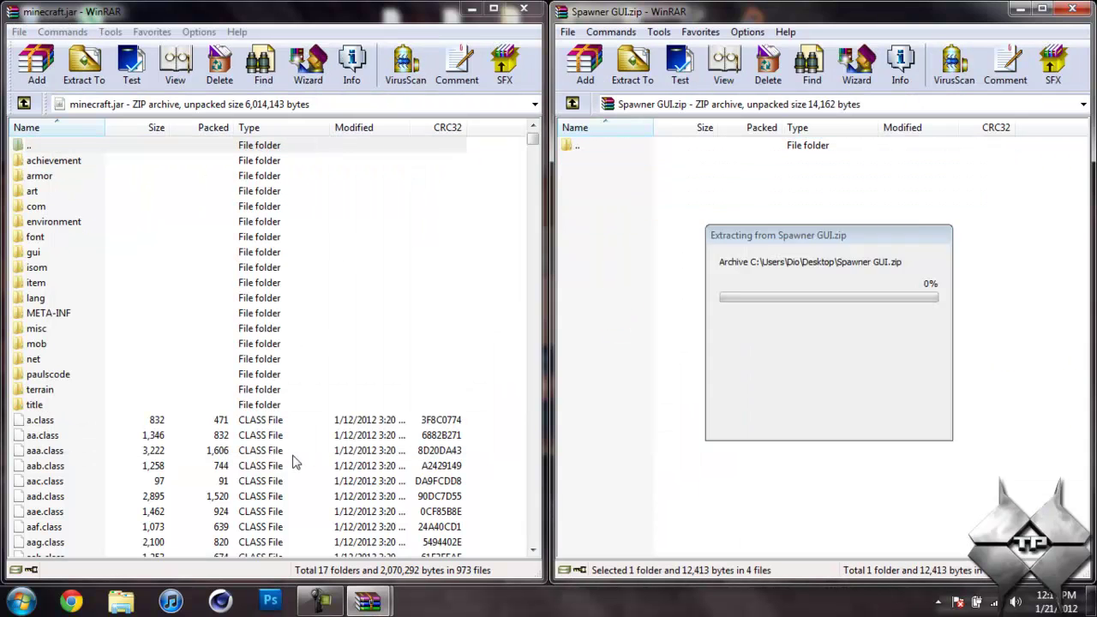
left_click(290, 432)
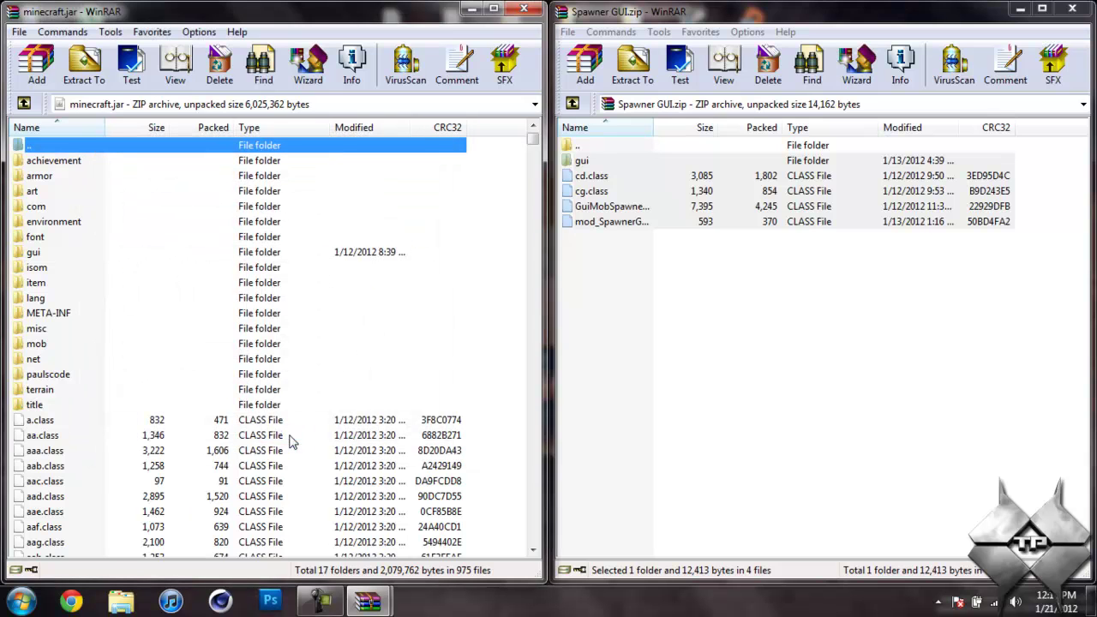
left_click(1072, 7)
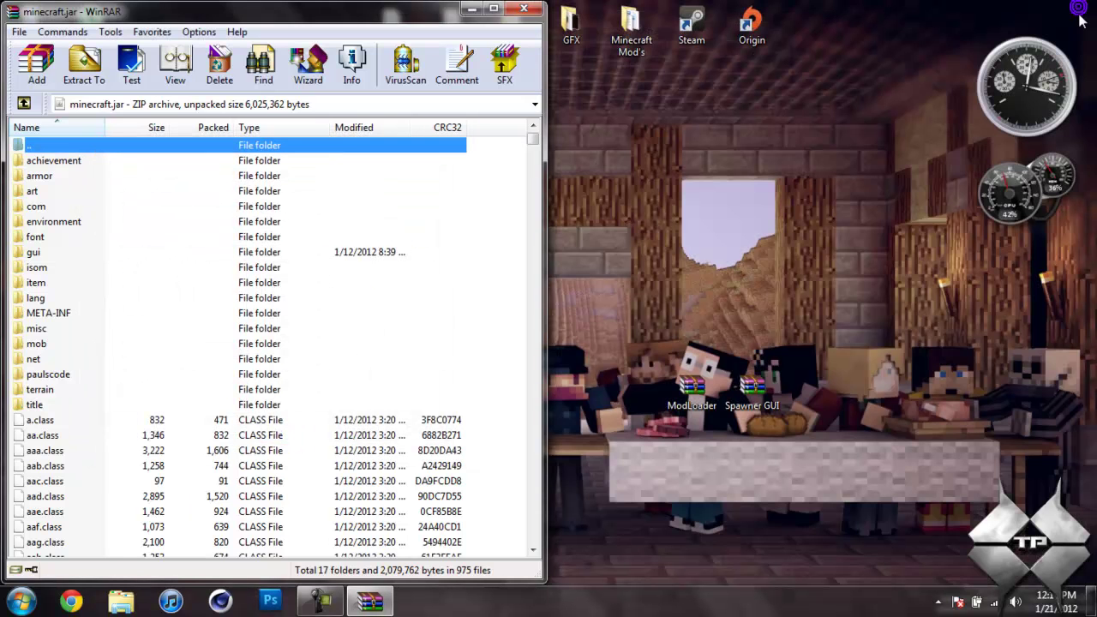
Delete the META-INF folder from minecraft.jar and close the archive
left_click(49, 318)
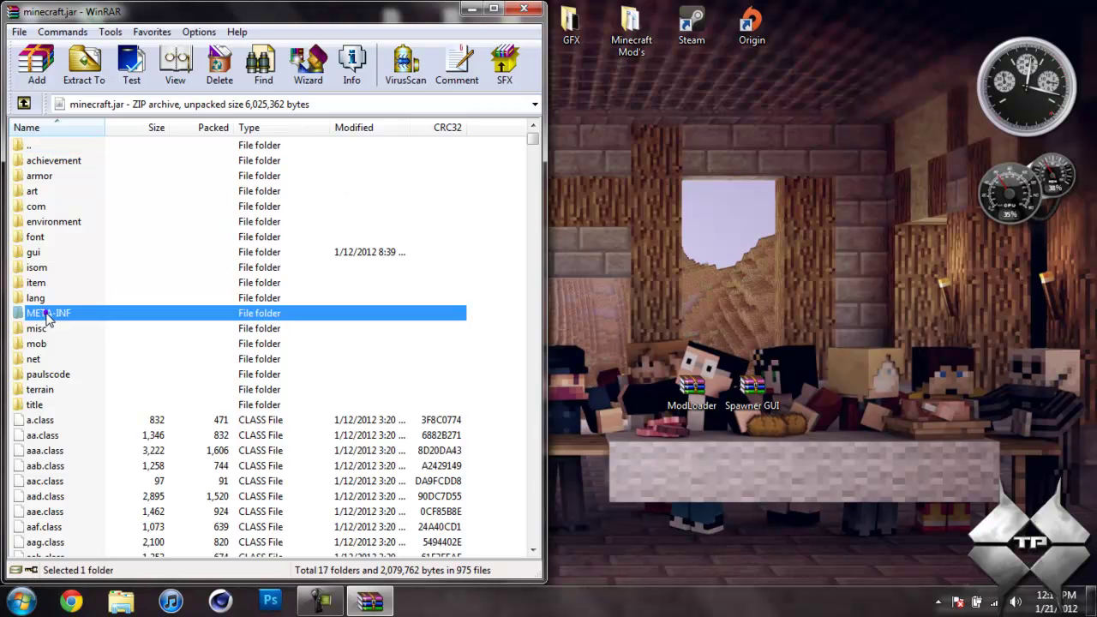
right_click(49, 318)
left_click(86, 111)
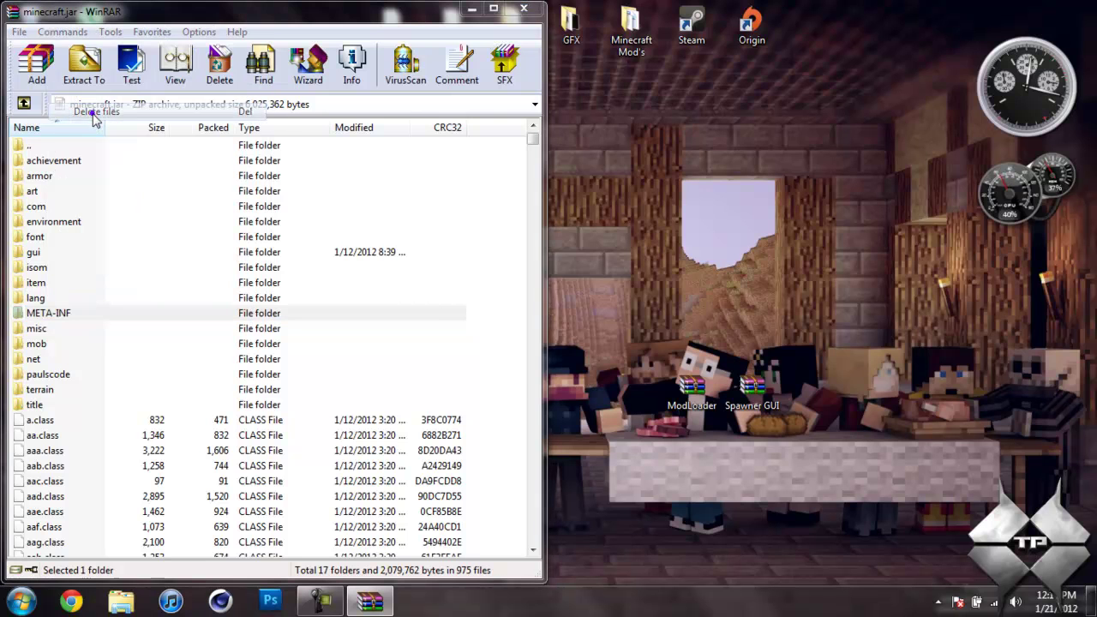
left_click(561, 356)
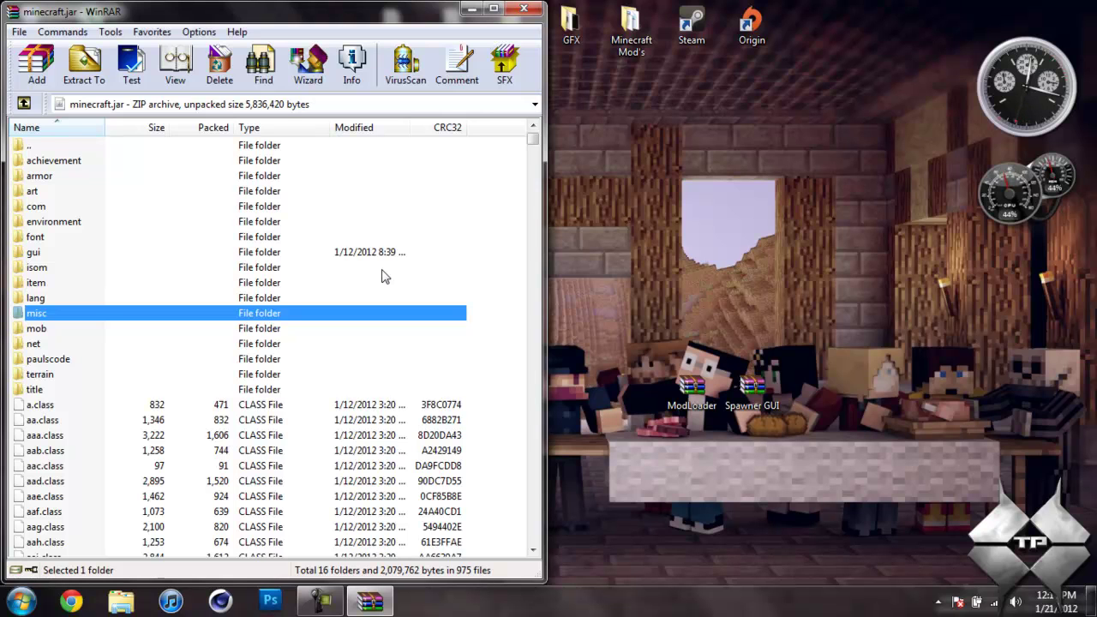
left_click(525, 11)
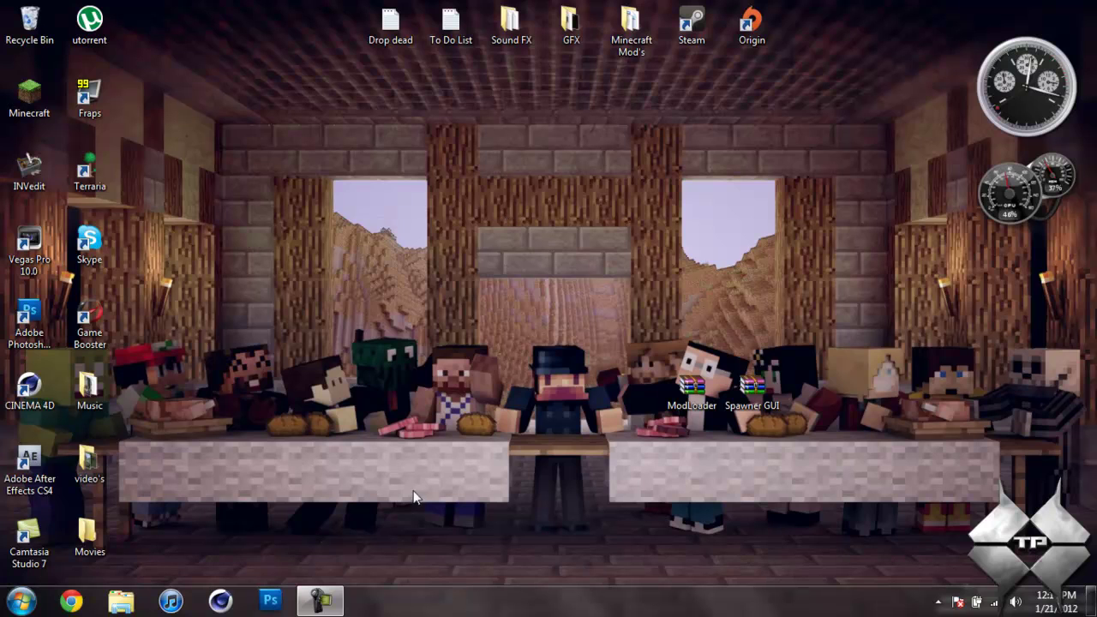
left_click(341, 601)
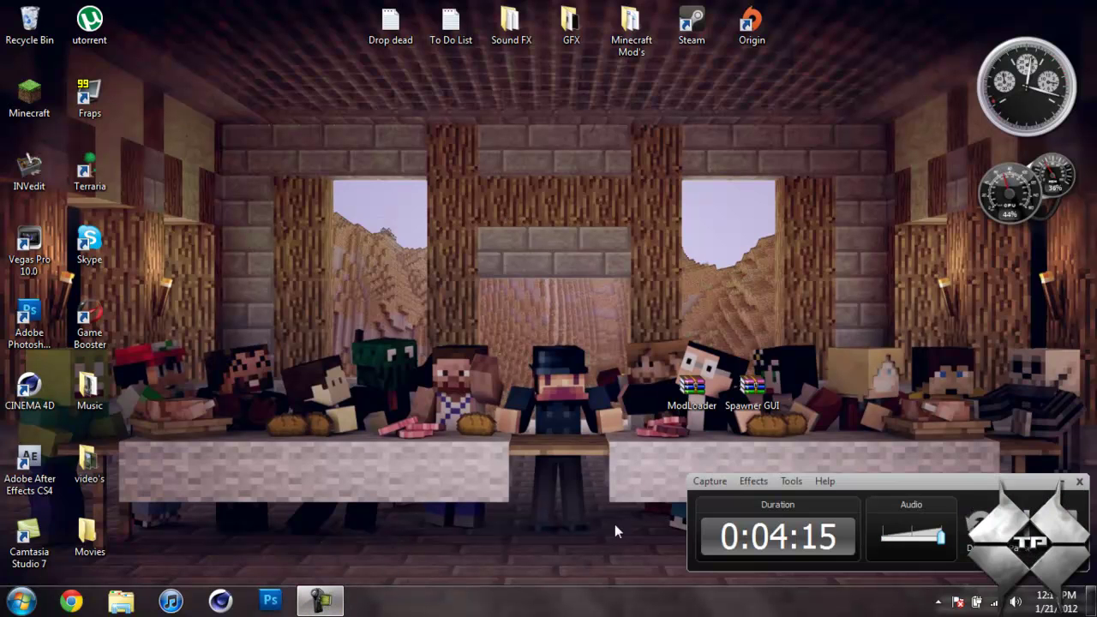